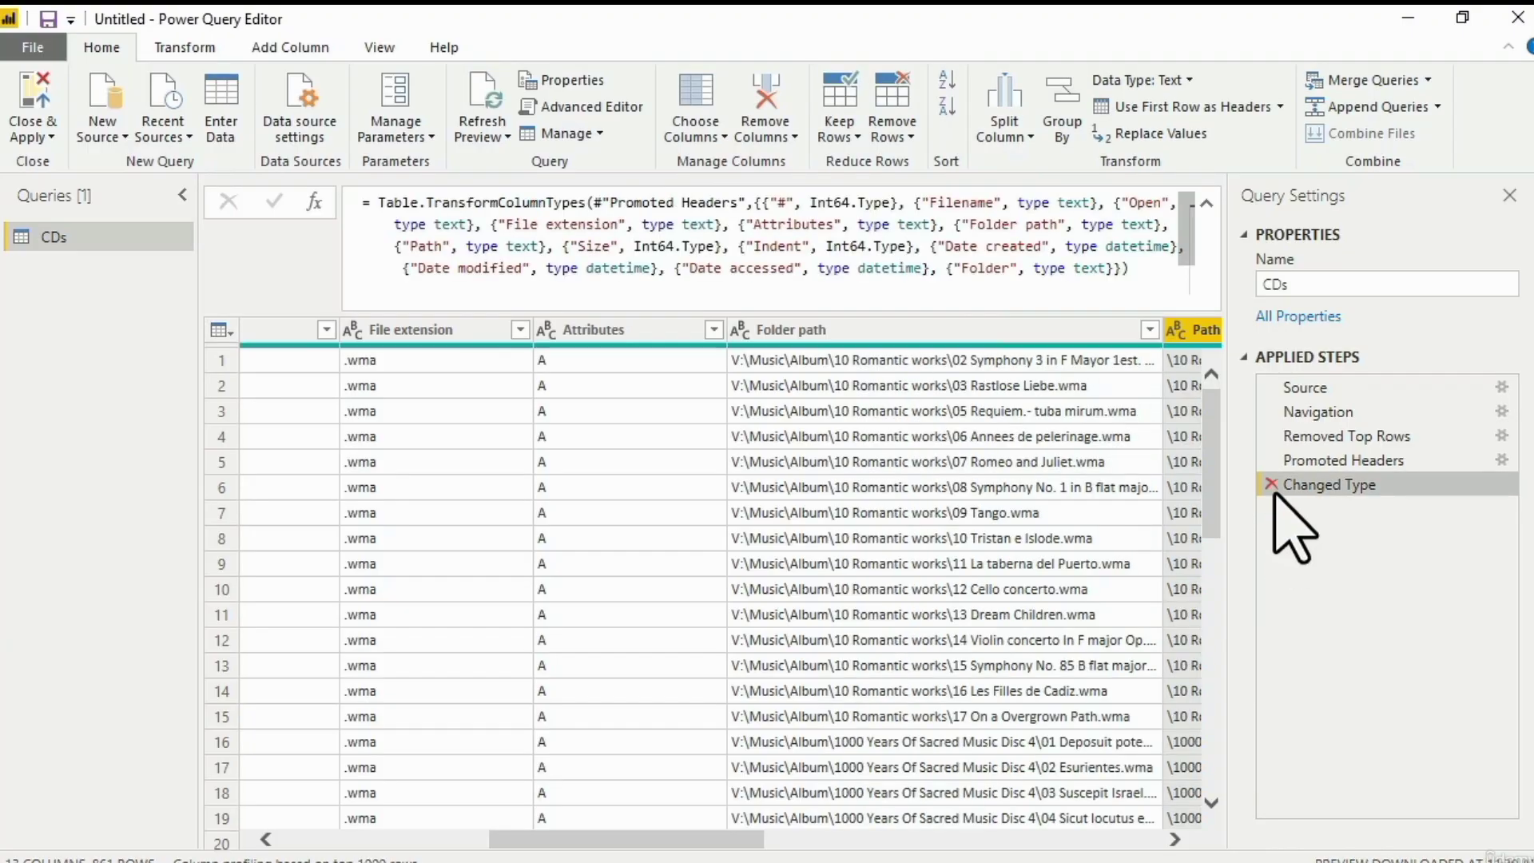
- Examine the Filename and Path columns of the CDs query, comparing album paths across the rows
{"action": "left_click_drag", "start_coordinate": [700, 849], "coordinate": [430, 850]}
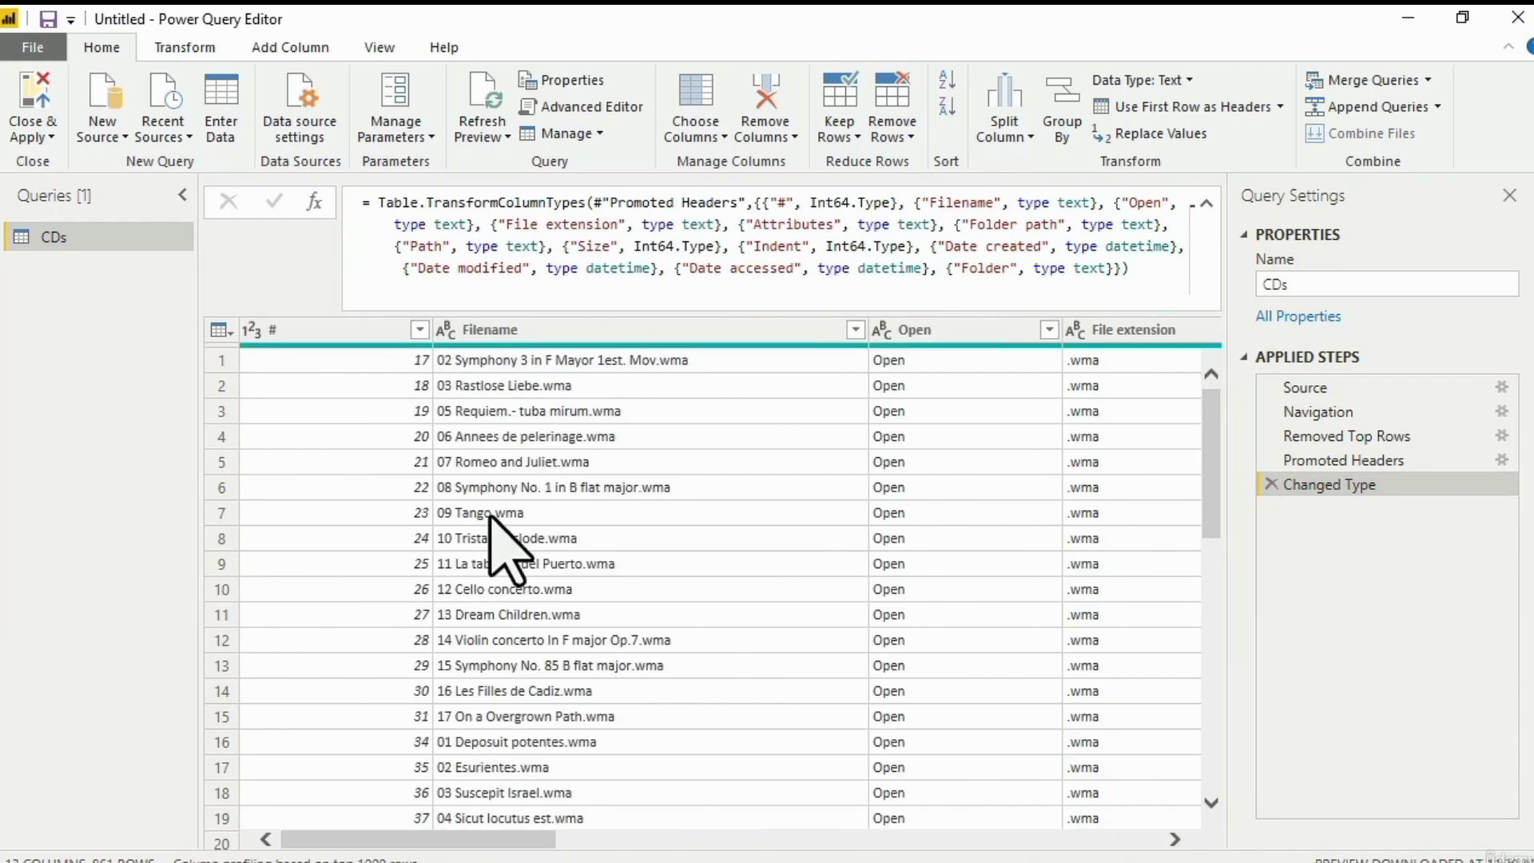
{"action": "left_click", "coordinate": [597, 385]}
{"action": "left_click", "coordinate": [648, 591]}
{"action": "left_click_drag", "start_coordinate": [503, 690], "coordinate": [838, 688]}
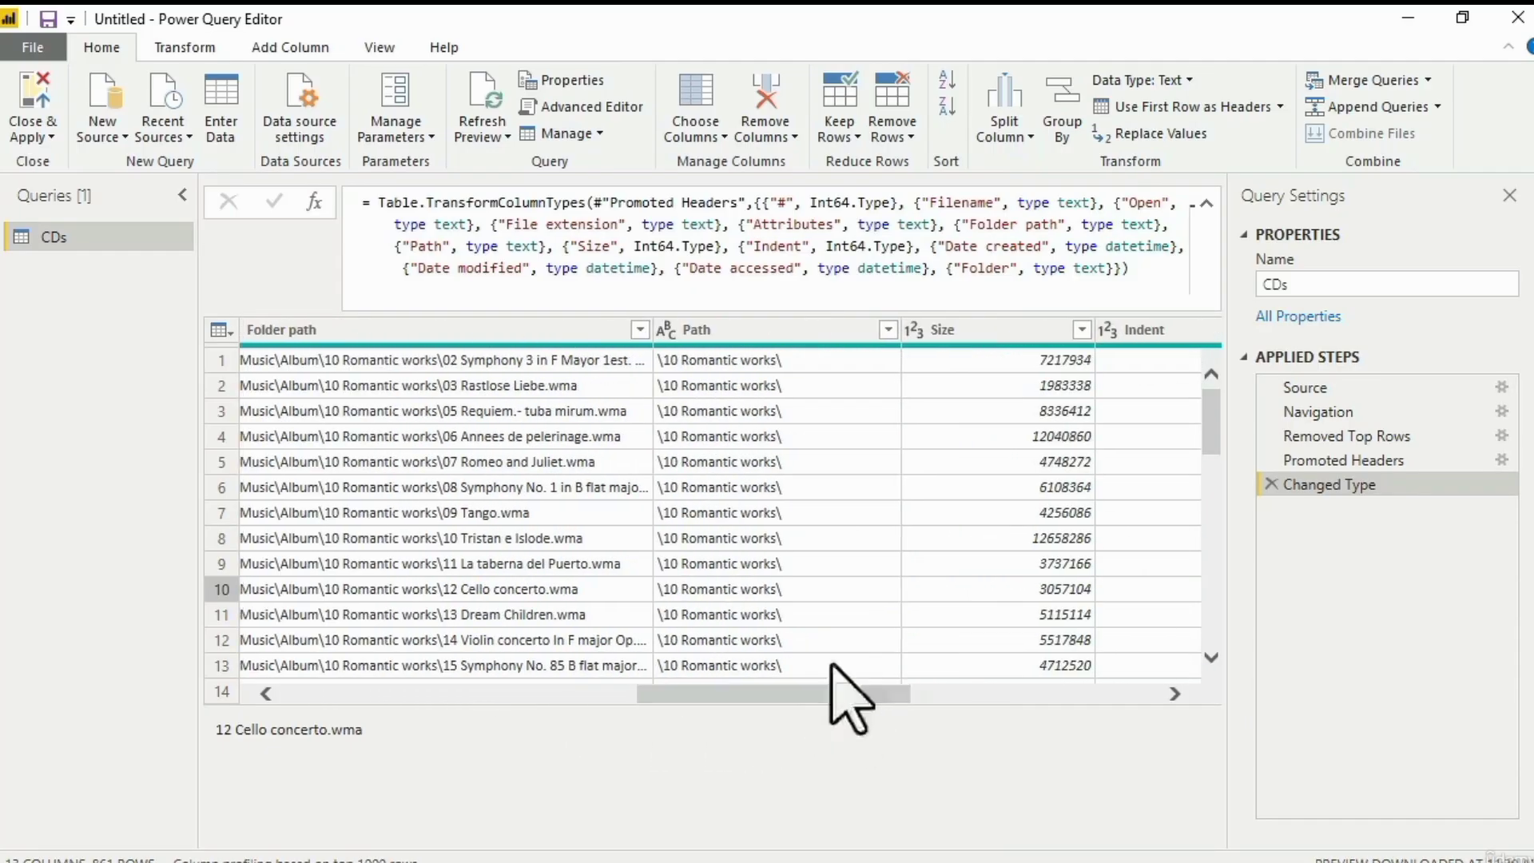
{"action": "left_click", "coordinate": [795, 360]}
{"action": "left_click", "coordinate": [794, 412]}
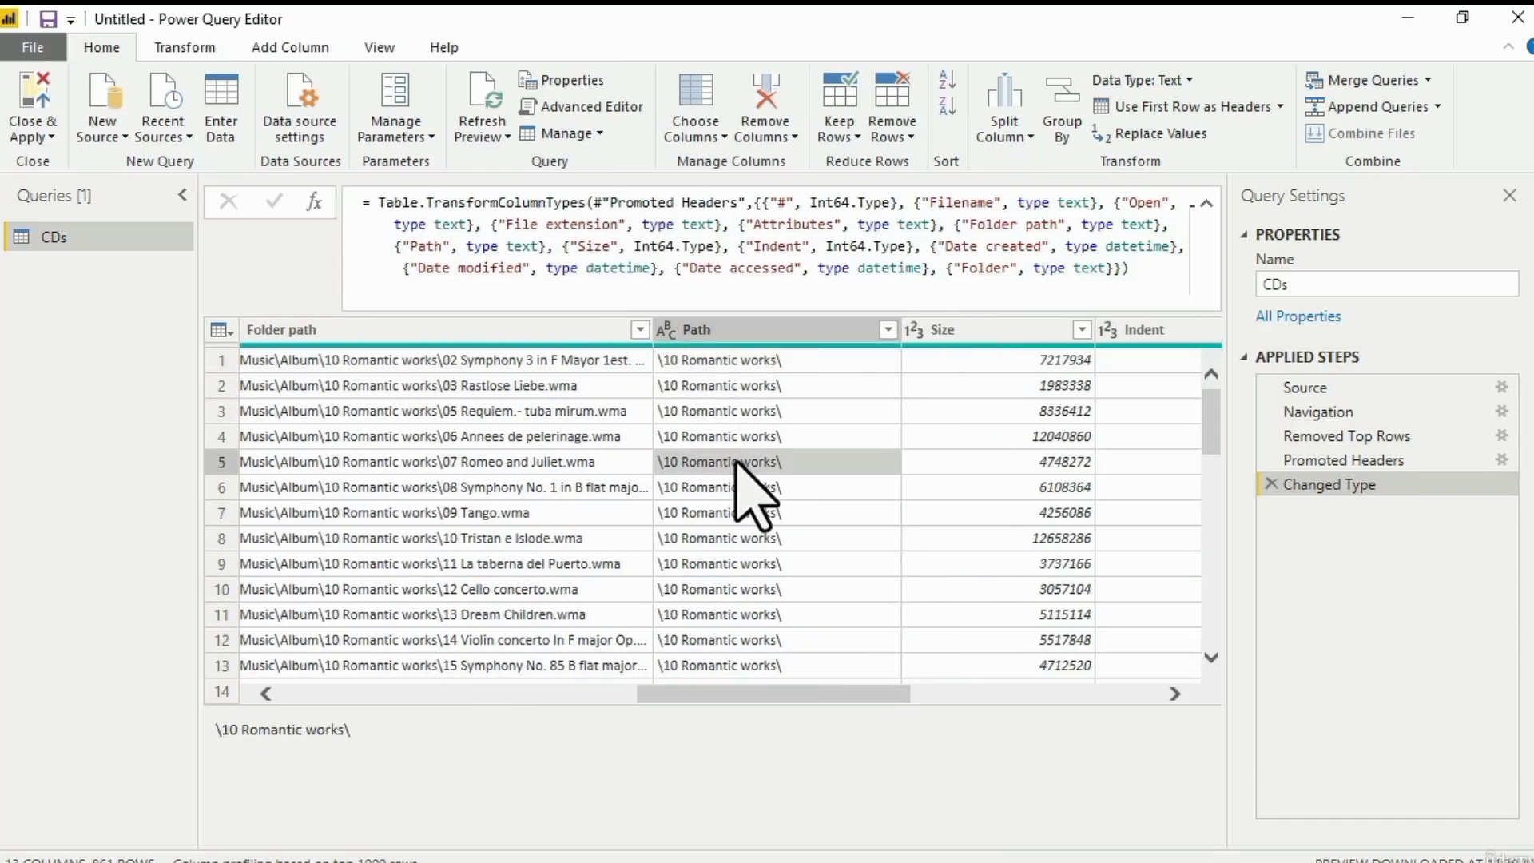
{"action": "left_click_drag", "start_coordinate": [1213, 445], "coordinate": [1210, 376]}
{"action": "left_click", "coordinate": [815, 436]}
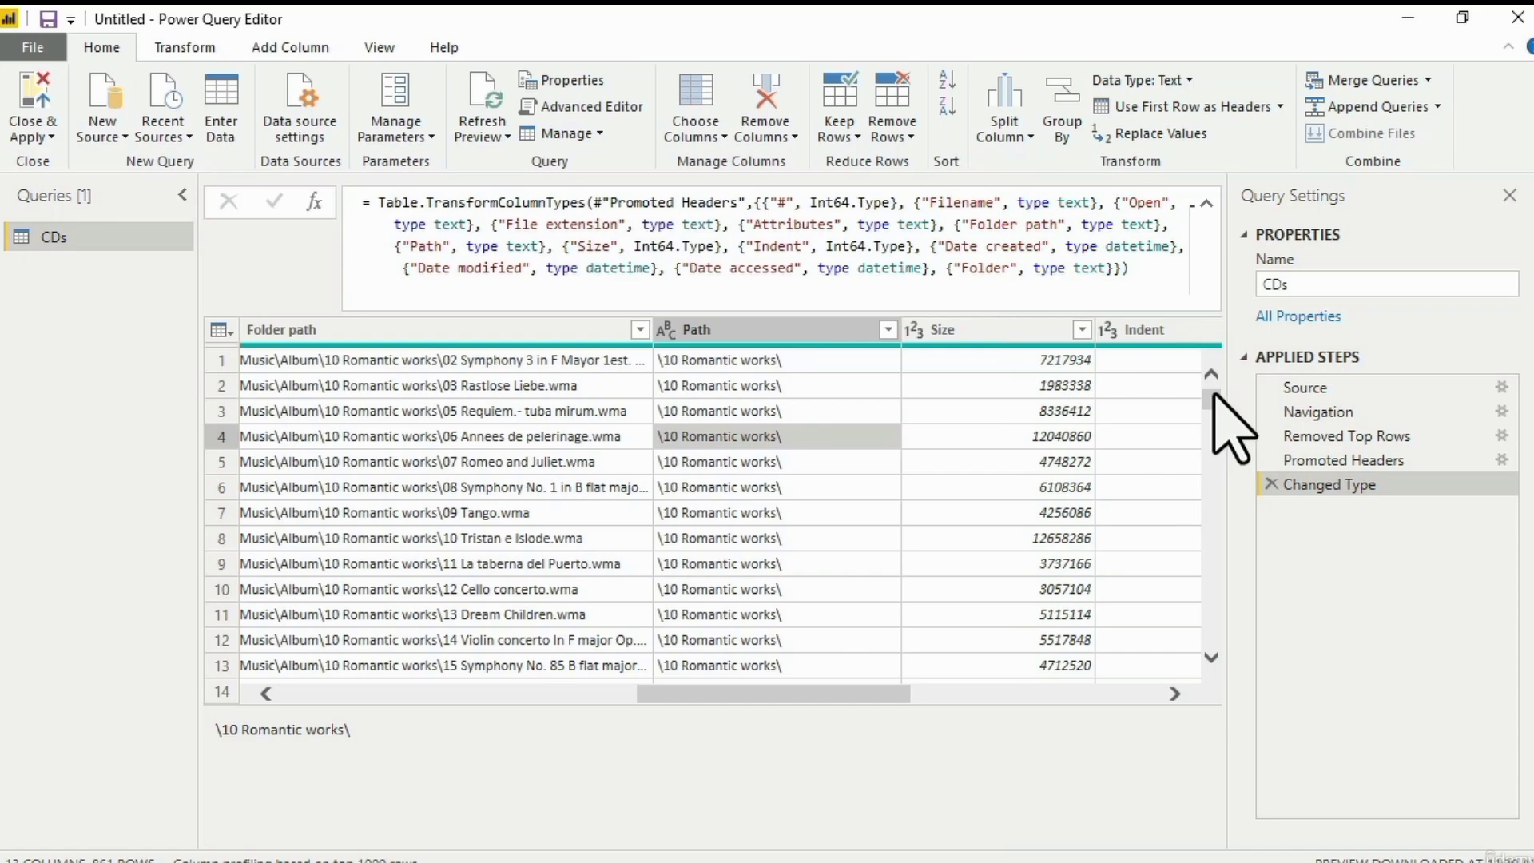
{"action": "left_click_drag", "start_coordinate": [1213, 402], "coordinate": [1219, 559]}
{"action": "left_click", "coordinate": [739, 391]}
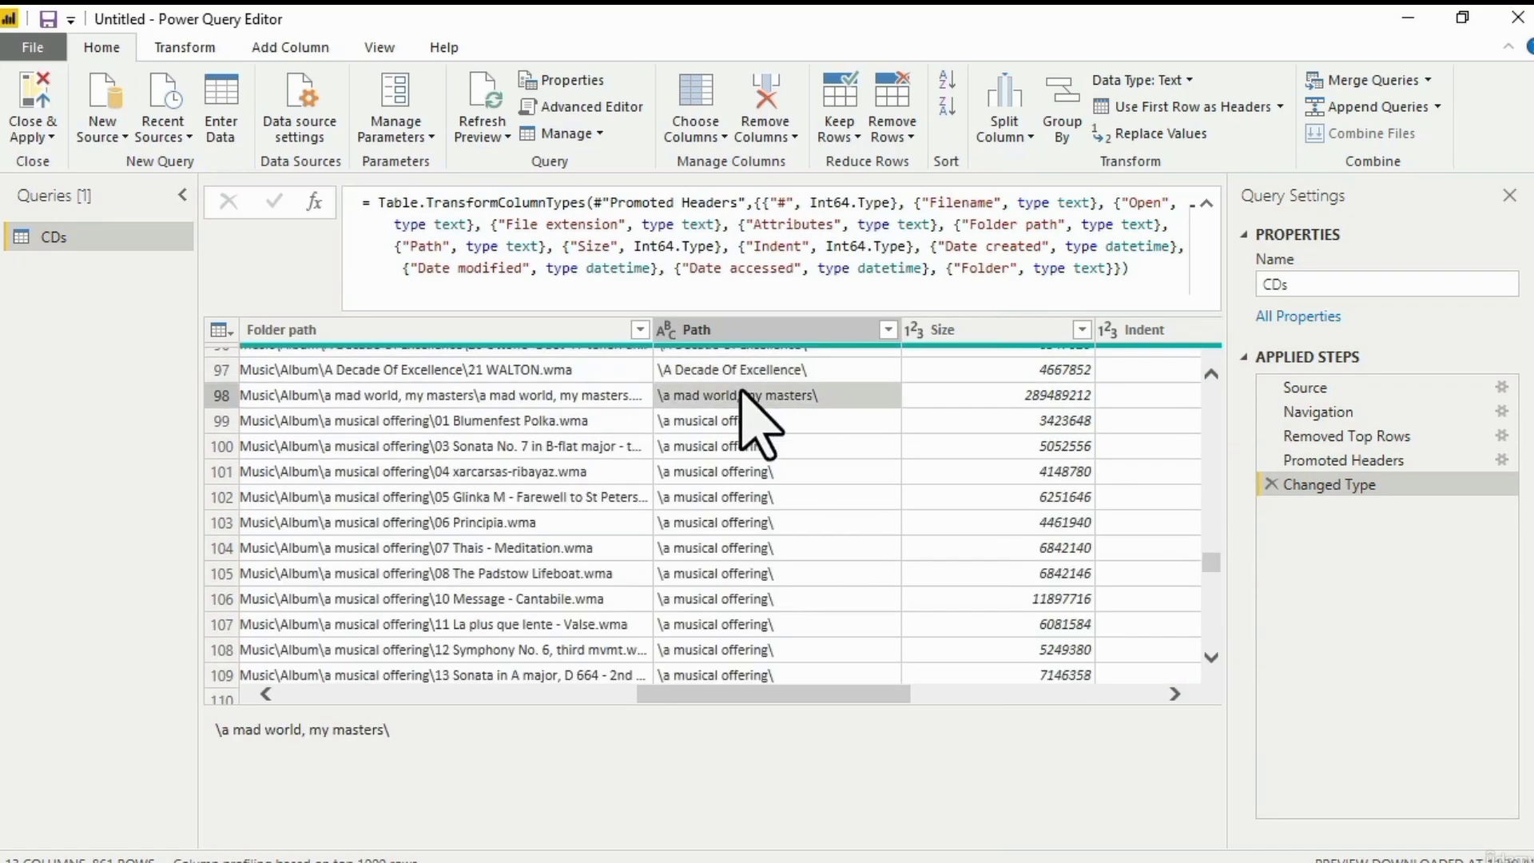
{"action": "left_click_drag", "start_coordinate": [1210, 559], "coordinate": [1206, 635]}
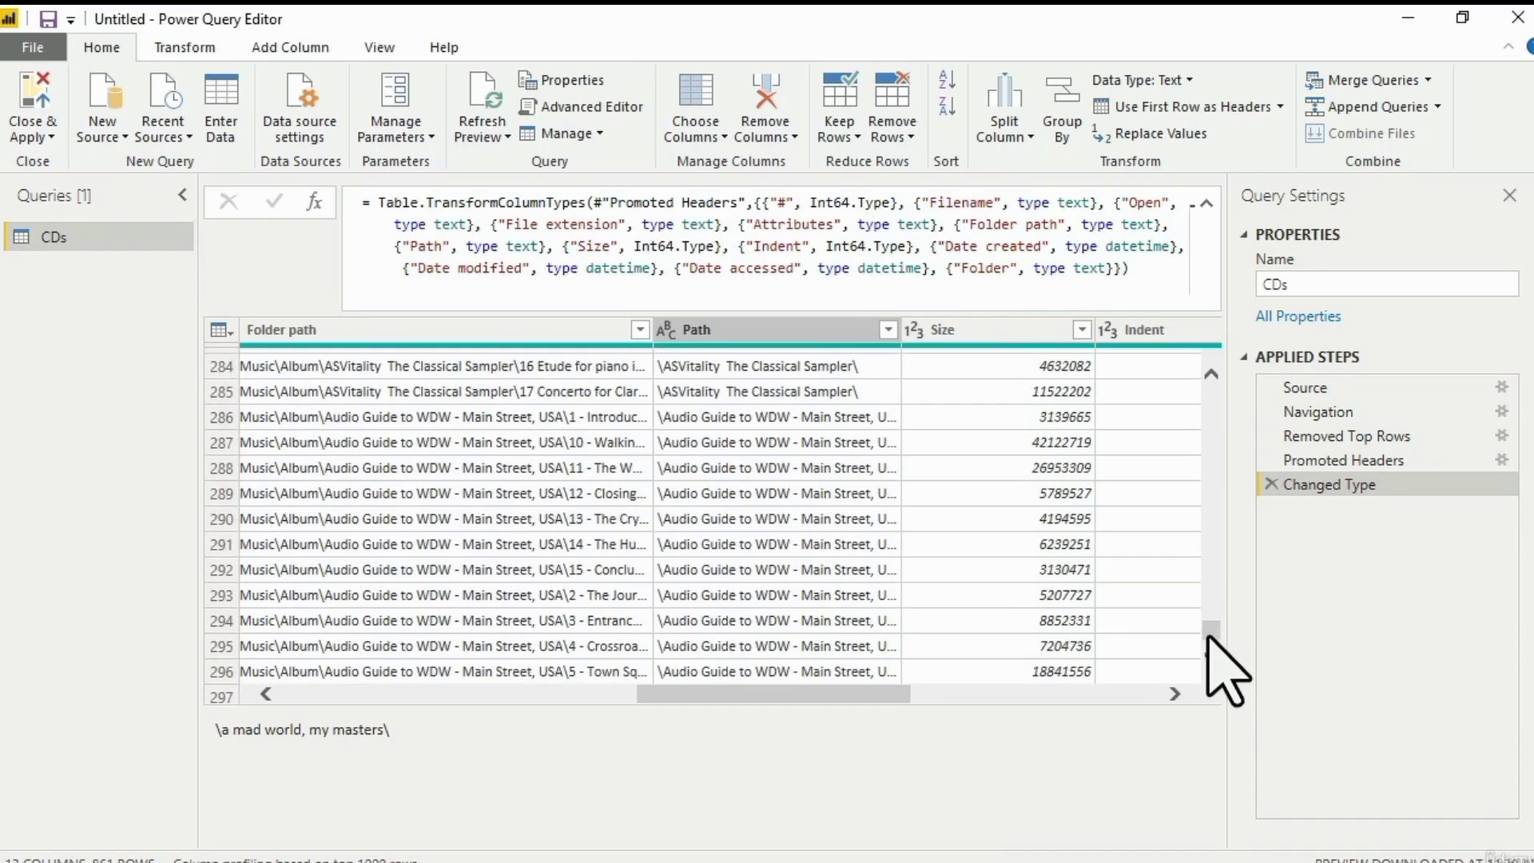
{"action": "left_click", "coordinate": [822, 572]}
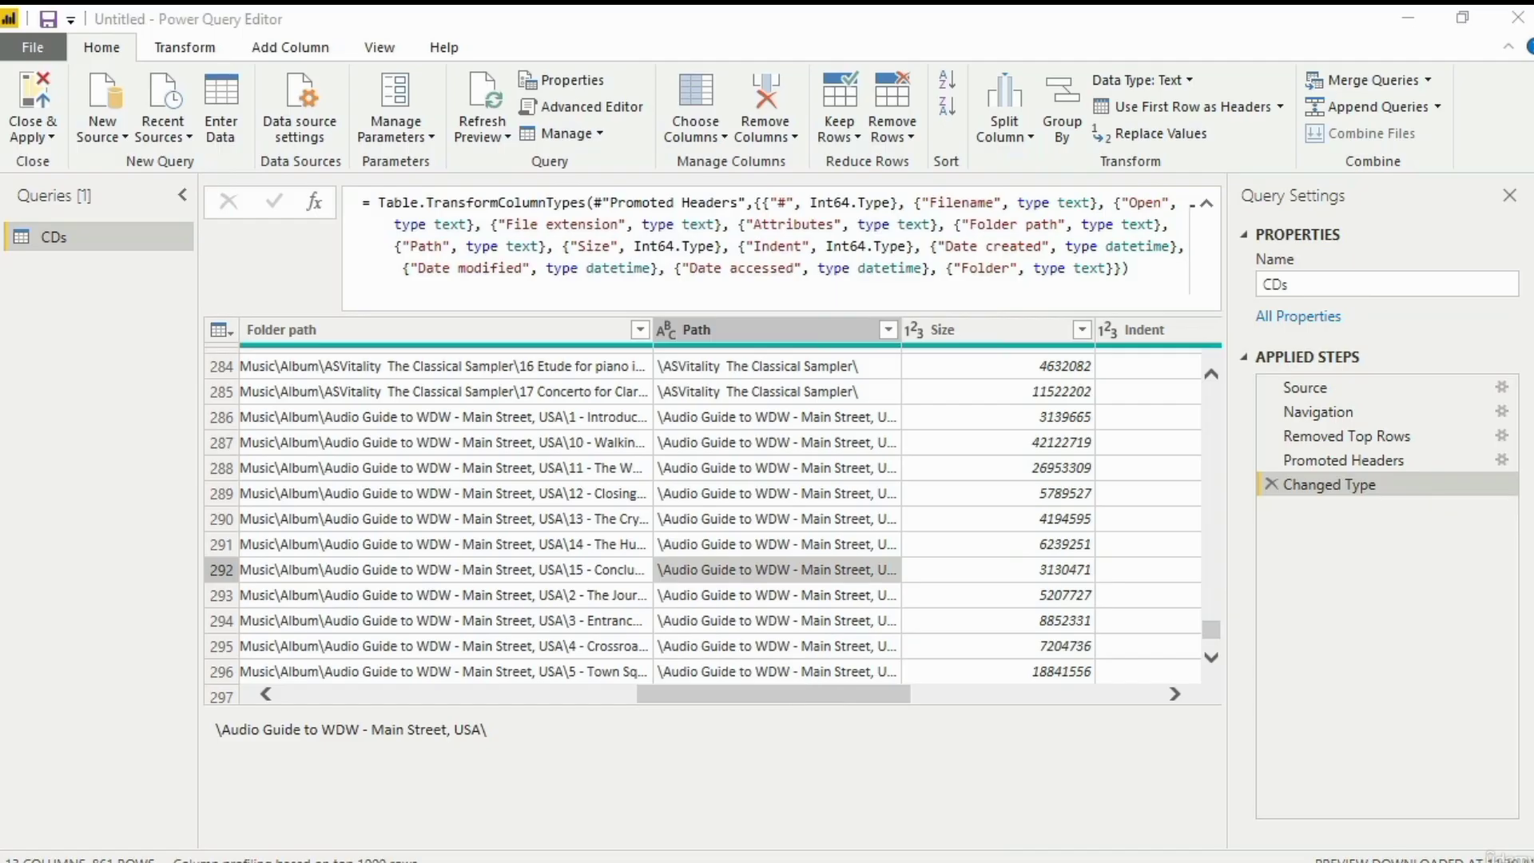
- Switch to the PowerBIData.xlsx workbook in Excel and bring the CD Categorisation sheet's tab into view
{"action": "left_click_drag", "start_coordinate": [2, 192], "coordinate": [601, 6]}
{"action": "left_click", "coordinate": [479, 555]}
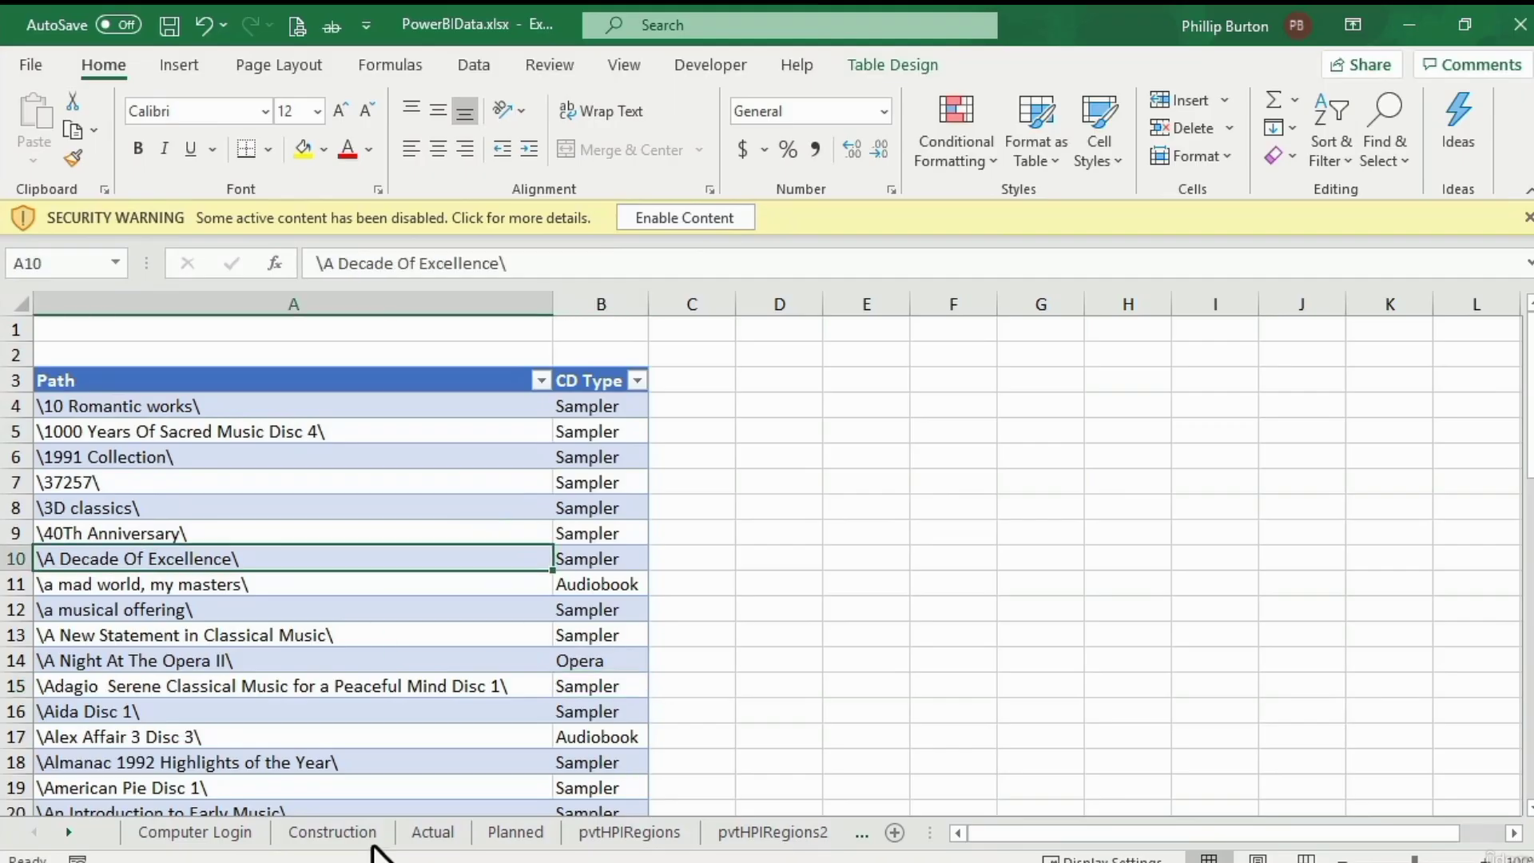
{"action": "left_click", "coordinate": [71, 831]}
{"action": "left_click", "coordinate": [70, 831]}
{"action": "left_click", "coordinate": [70, 832]}
{"action": "left_click", "coordinate": [70, 831]}
{"action": "left_click", "coordinate": [71, 831]}
{"action": "left_click", "coordinate": [70, 831]}
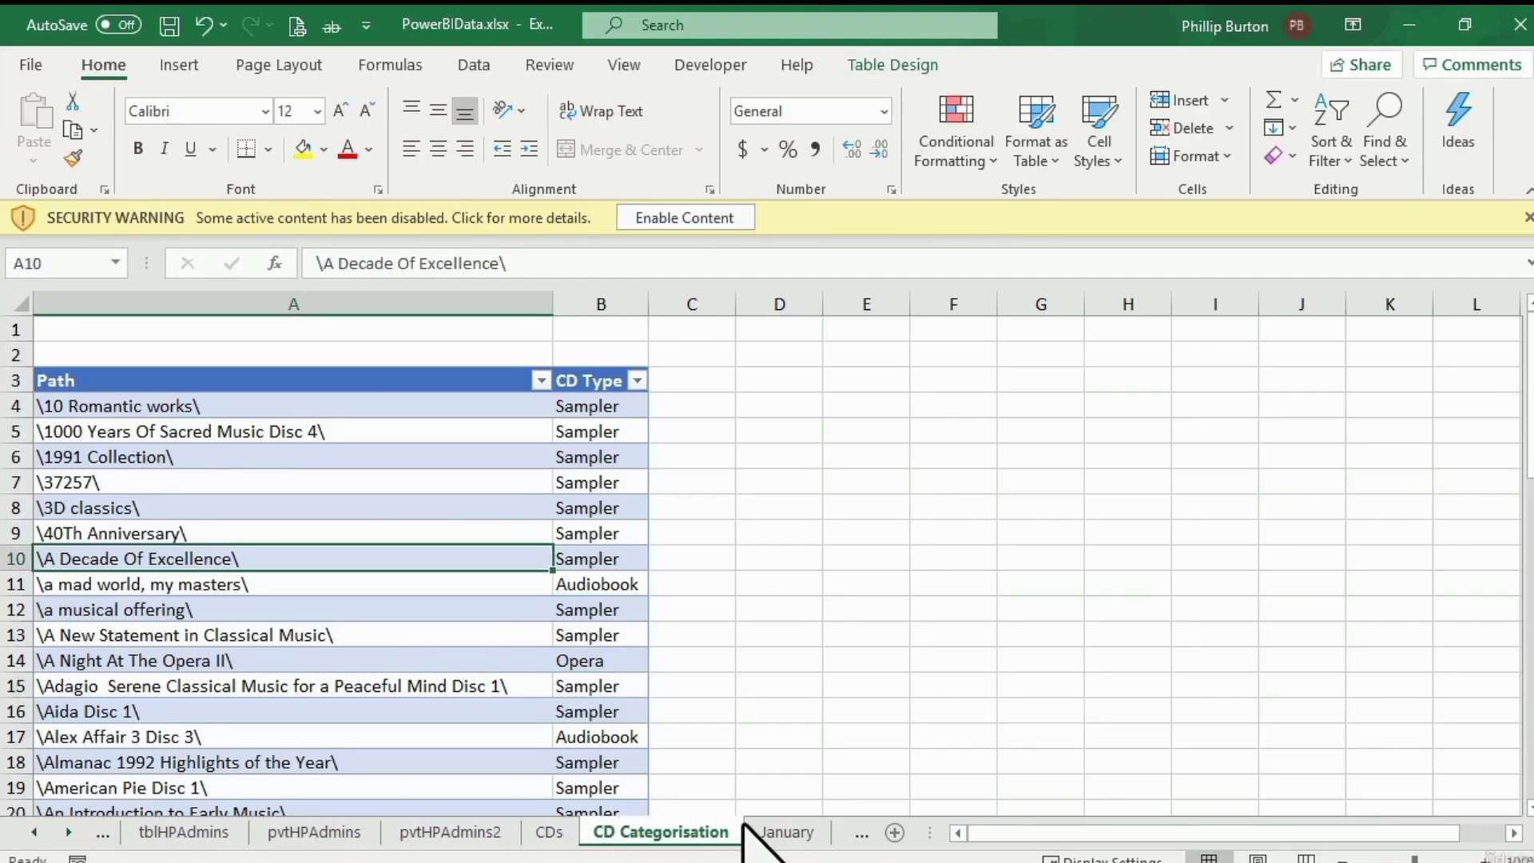
- Examine the Path and CD Type columns of the CD Categorisation table down to its last row
{"action": "left_click_drag", "start_coordinate": [581, 409], "coordinate": [661, 641]}
{"action": "left_click", "coordinate": [597, 641]}
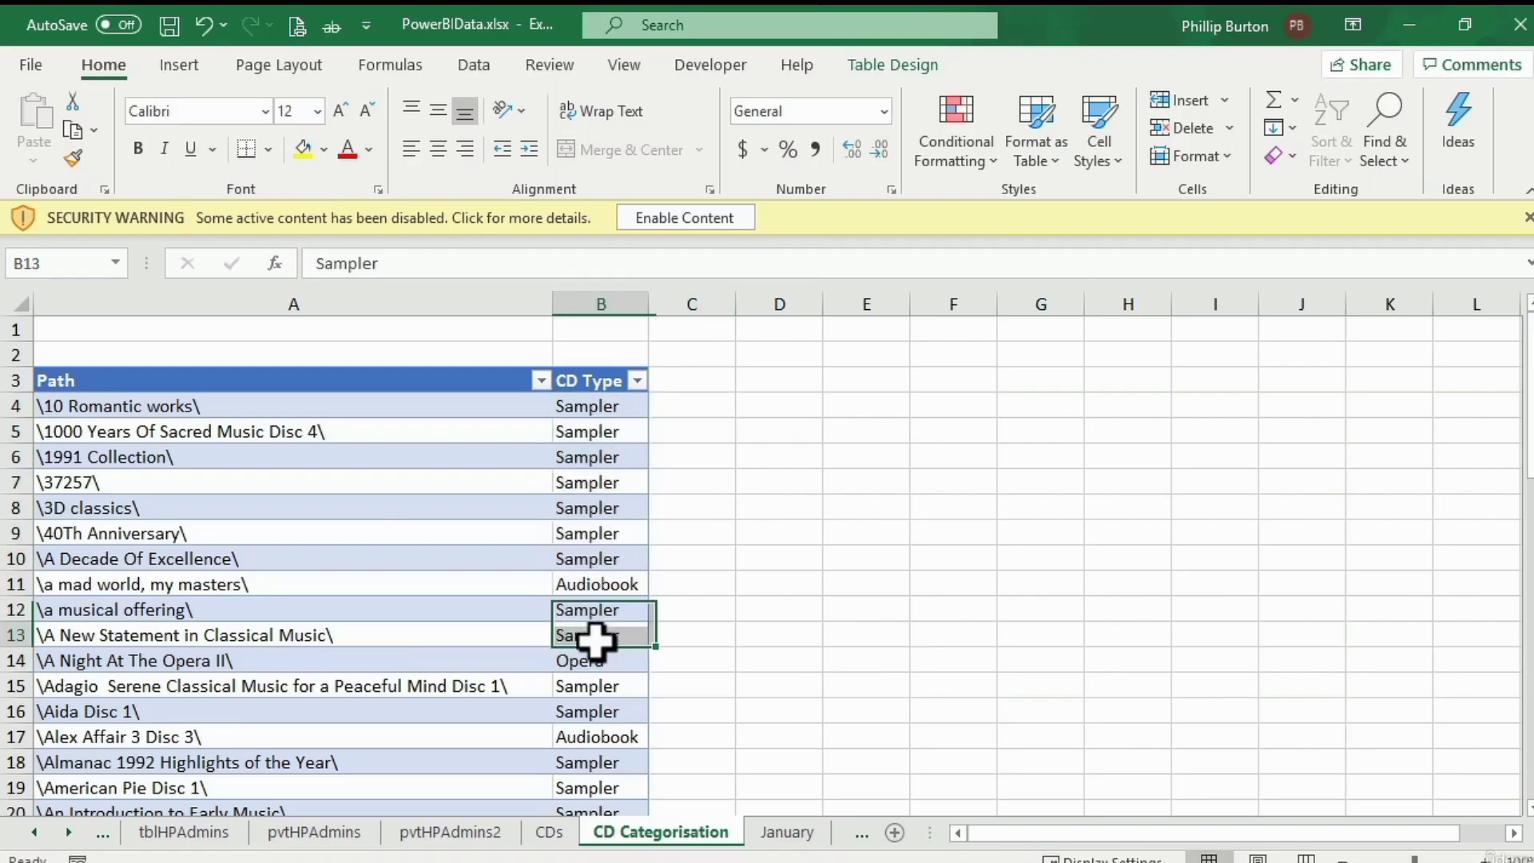
{"action": "scroll", "coordinate": [607, 638], "scroll_direction": "down", "scroll_amount": 3}
{"action": "scroll", "coordinate": [626, 629], "scroll_direction": "up", "scroll_amount": 3}
{"action": "left_click", "coordinate": [561, 409]}
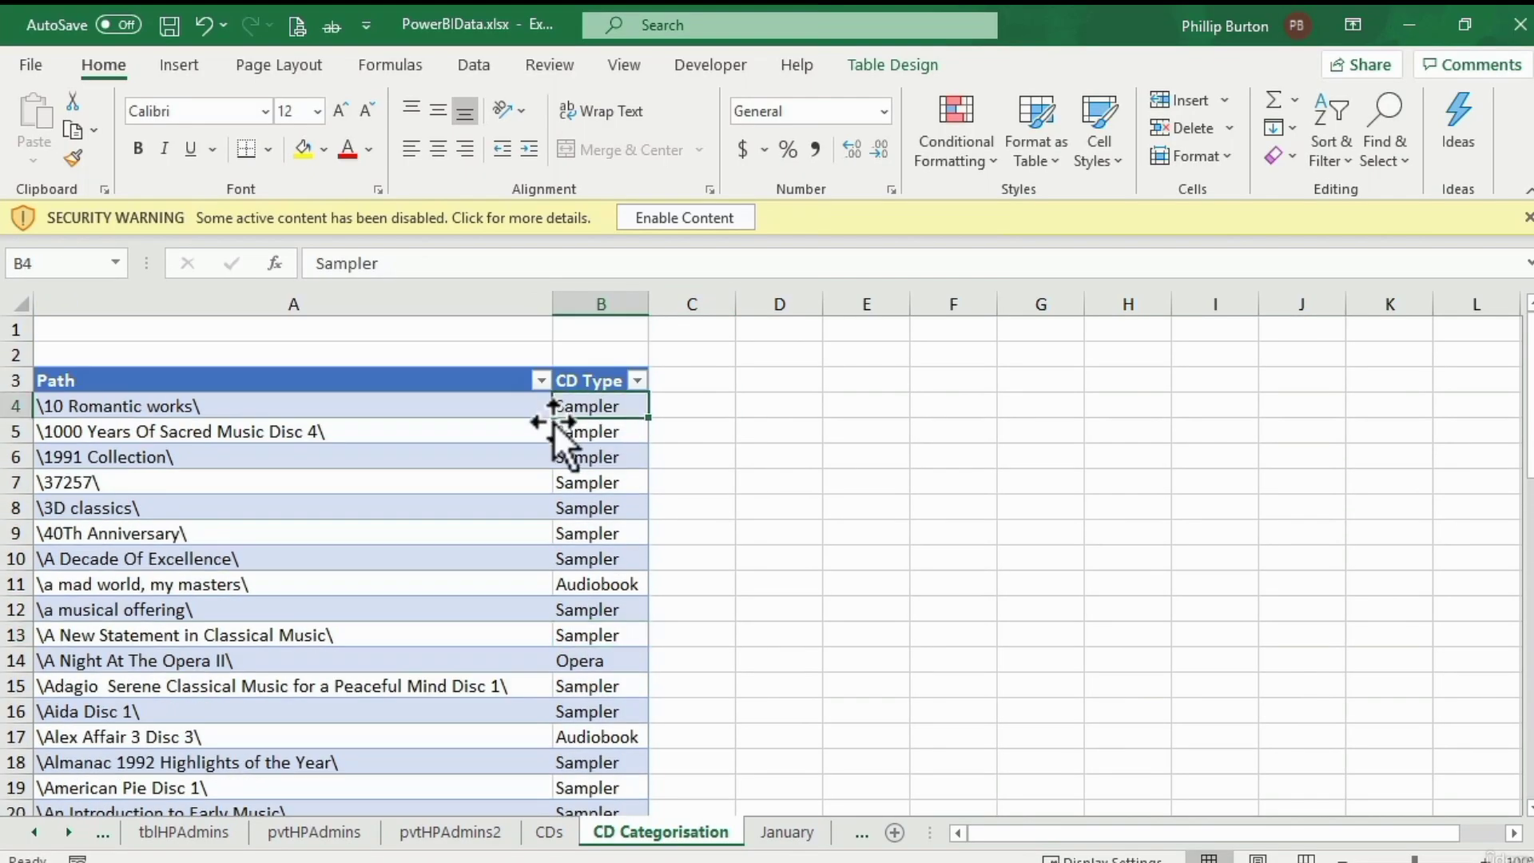
{"action": "left_click_drag", "start_coordinate": [543, 432], "coordinate": [457, 703]}
{"action": "left_click_drag", "start_coordinate": [630, 411], "coordinate": [653, 704]}
{"action": "left_click", "coordinate": [636, 703]}
{"action": "scroll", "coordinate": [632, 644], "scroll_direction": "down", "scroll_amount": 5}
{"action": "scroll", "coordinate": [634, 645], "scroll_direction": "down", "scroll_amount": 12}
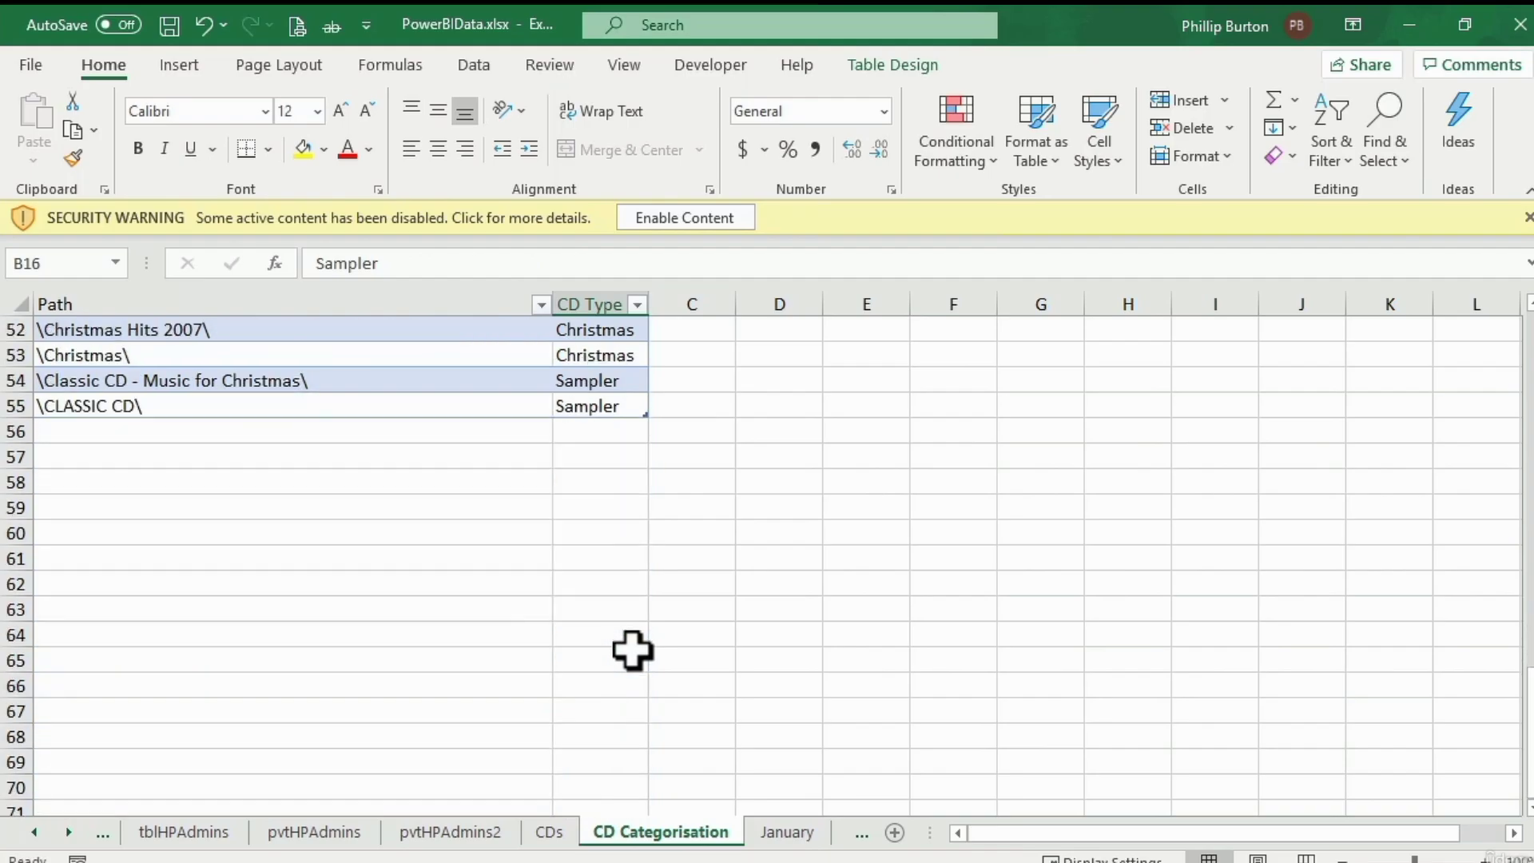
{"action": "scroll", "coordinate": [639, 648], "scroll_direction": "up", "scroll_amount": 17}
- Switch back to Power Query Editor and load the CD Categorisation sheet from the recent source PowerBIData.xlsx as a new query
{"action": "left_click", "coordinate": [1409, 25]}
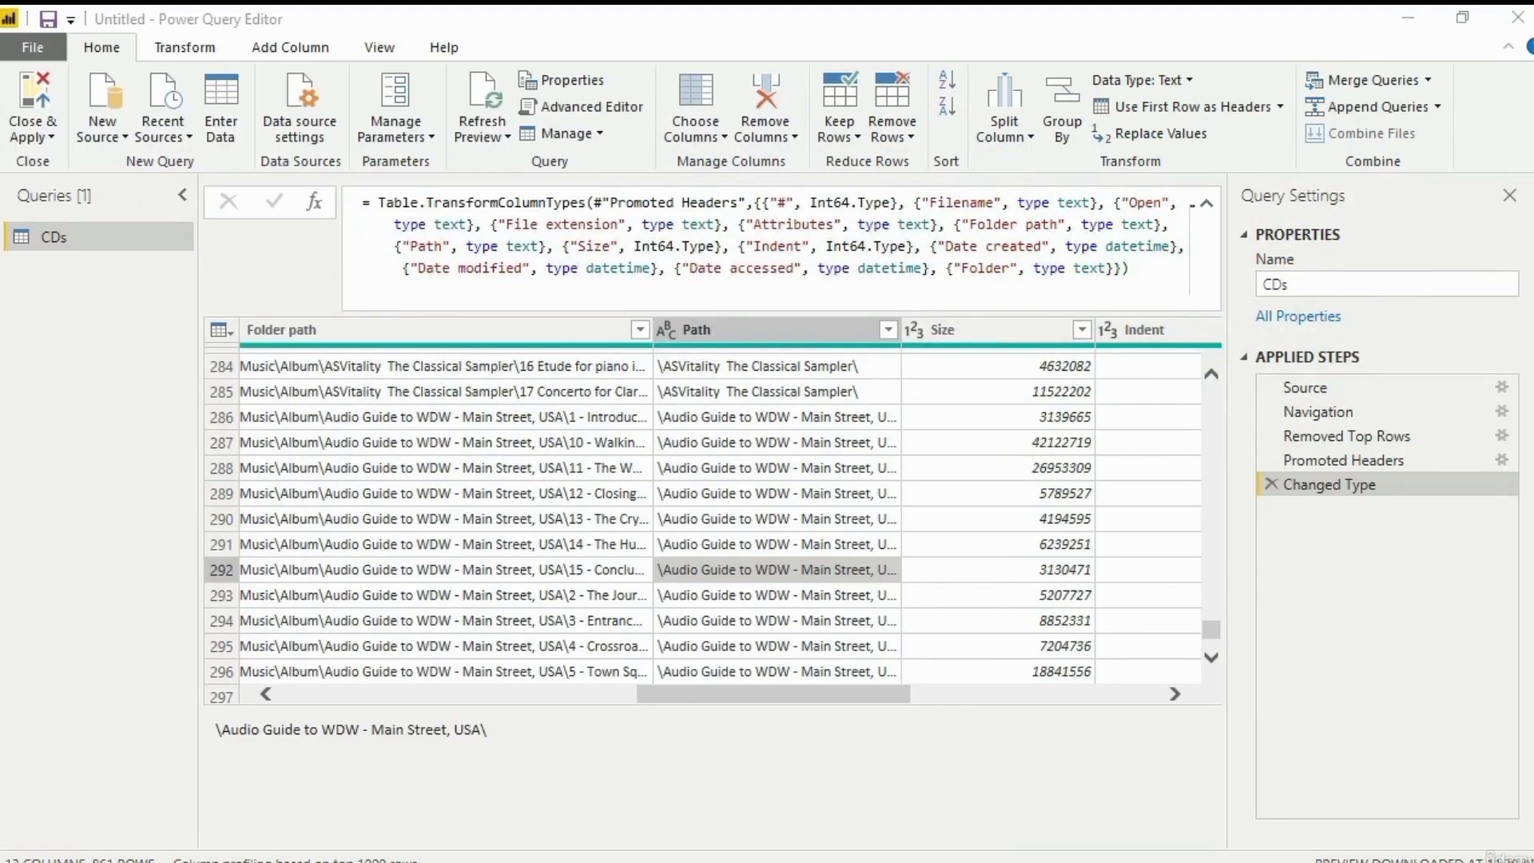
{"action": "left_click", "coordinate": [789, 442]}
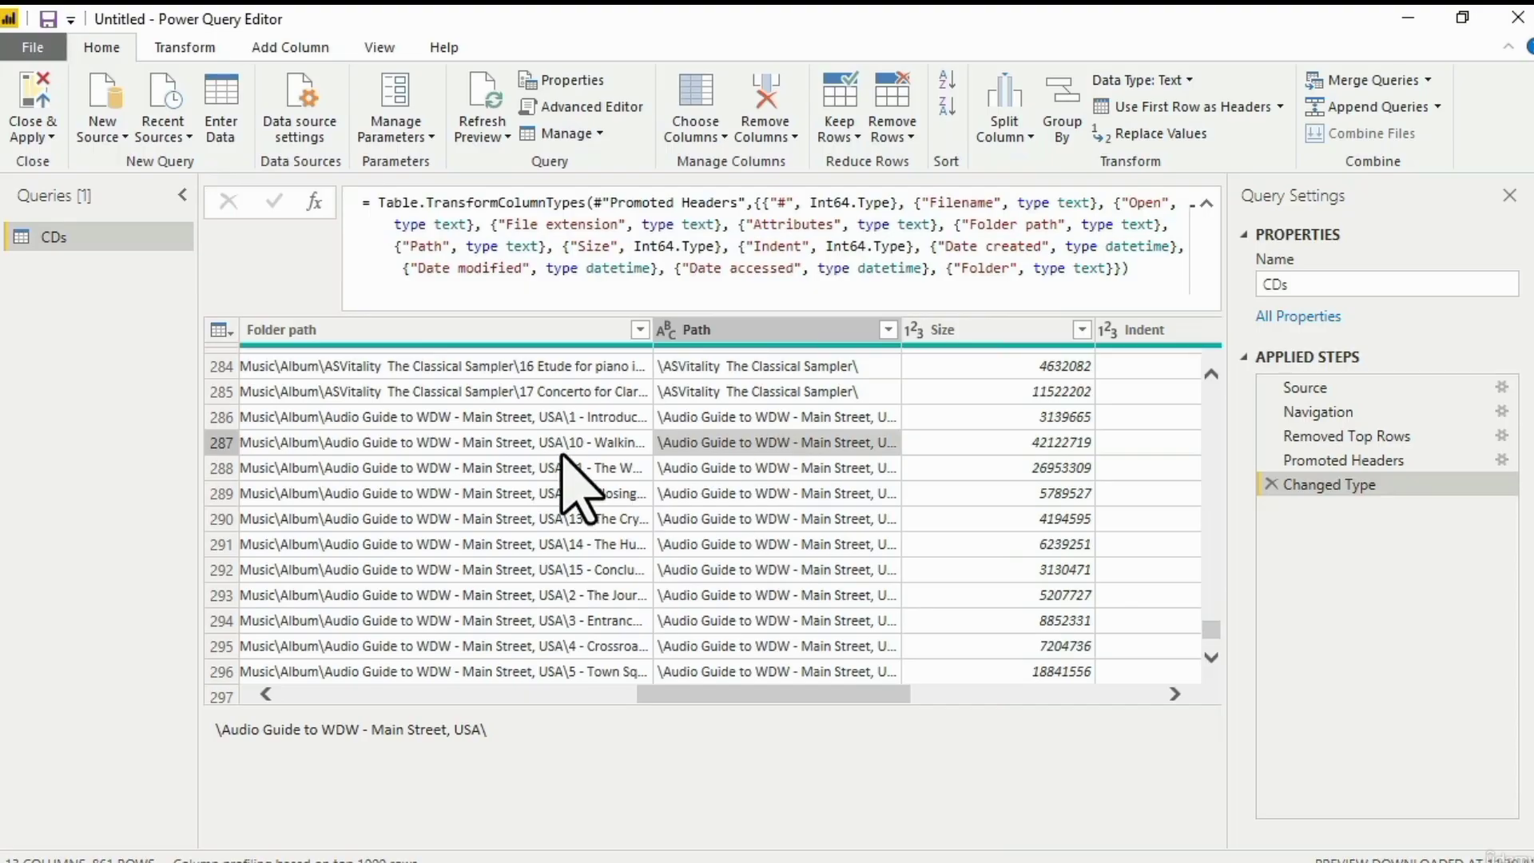
{"action": "left_click_drag", "start_coordinate": [778, 697], "coordinate": [1206, 703]}
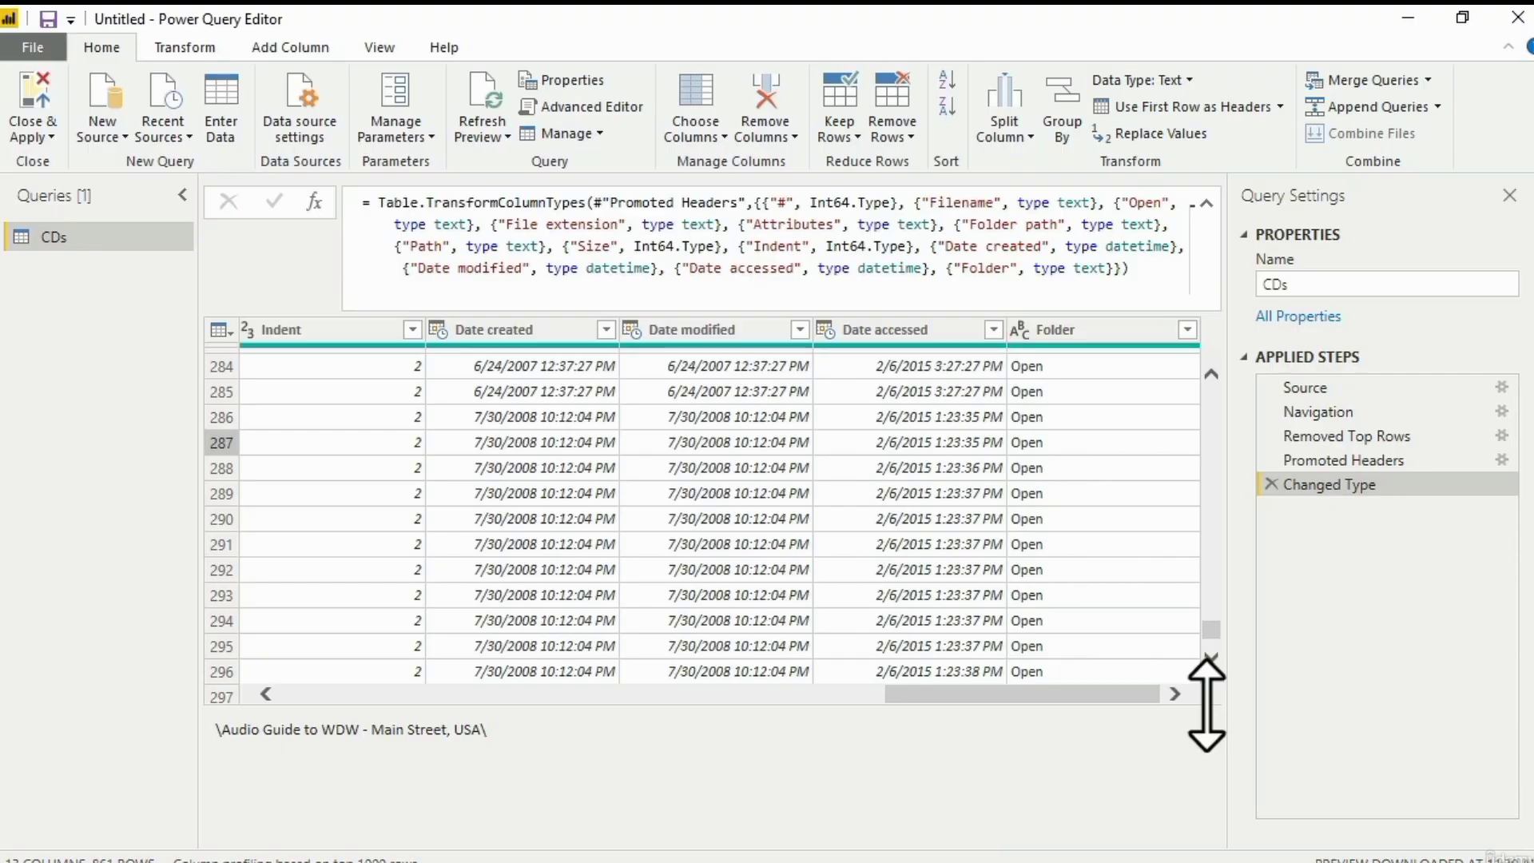
{"action": "left_click", "coordinate": [158, 135]}
{"action": "left_click", "coordinate": [254, 210]}
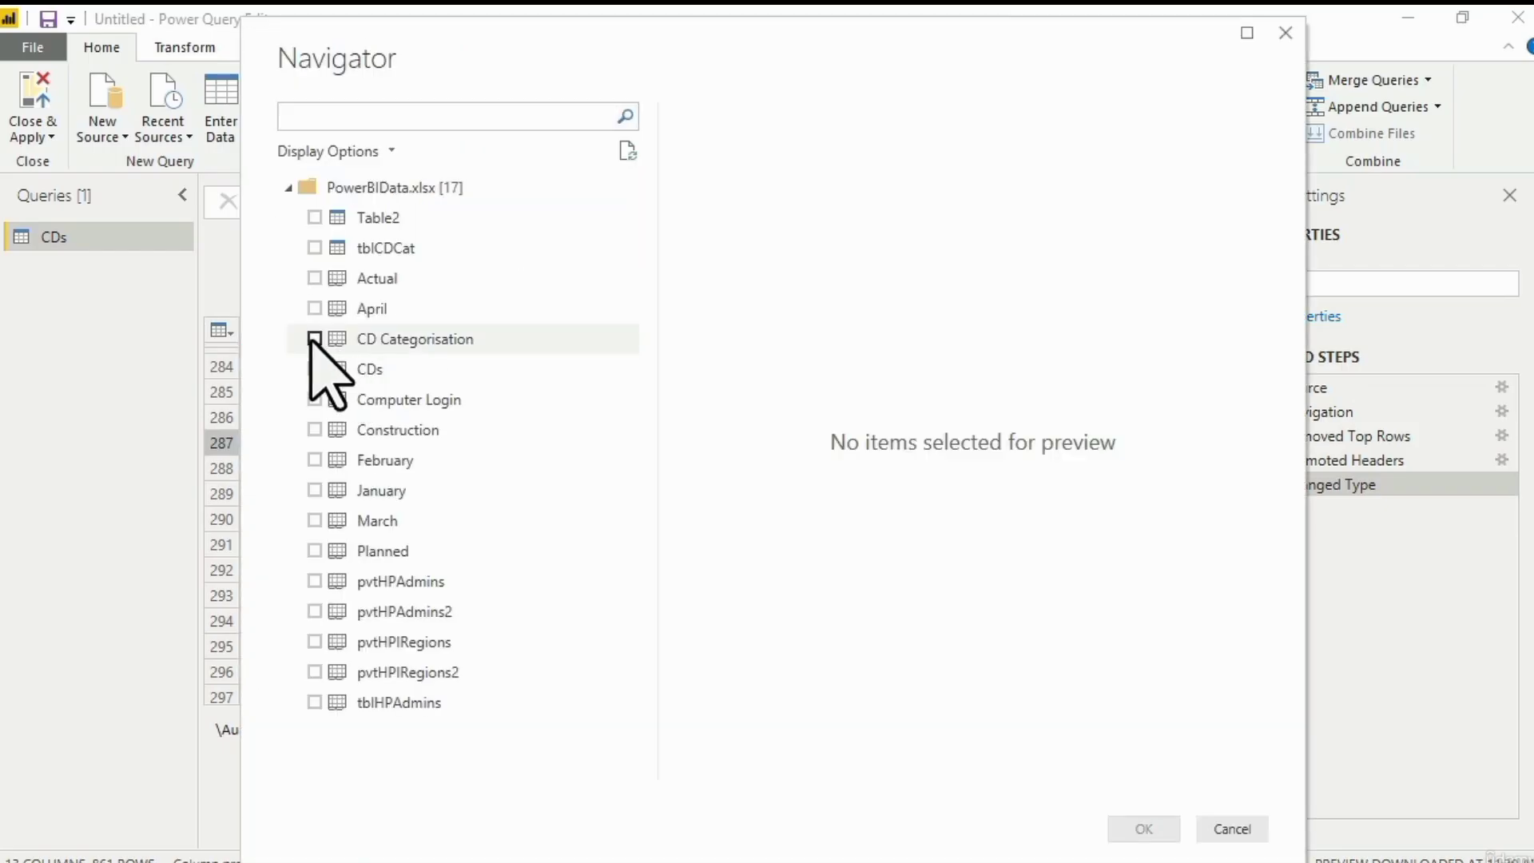
{"action": "left_click", "coordinate": [365, 339]}
{"action": "left_click", "coordinate": [1128, 828]}
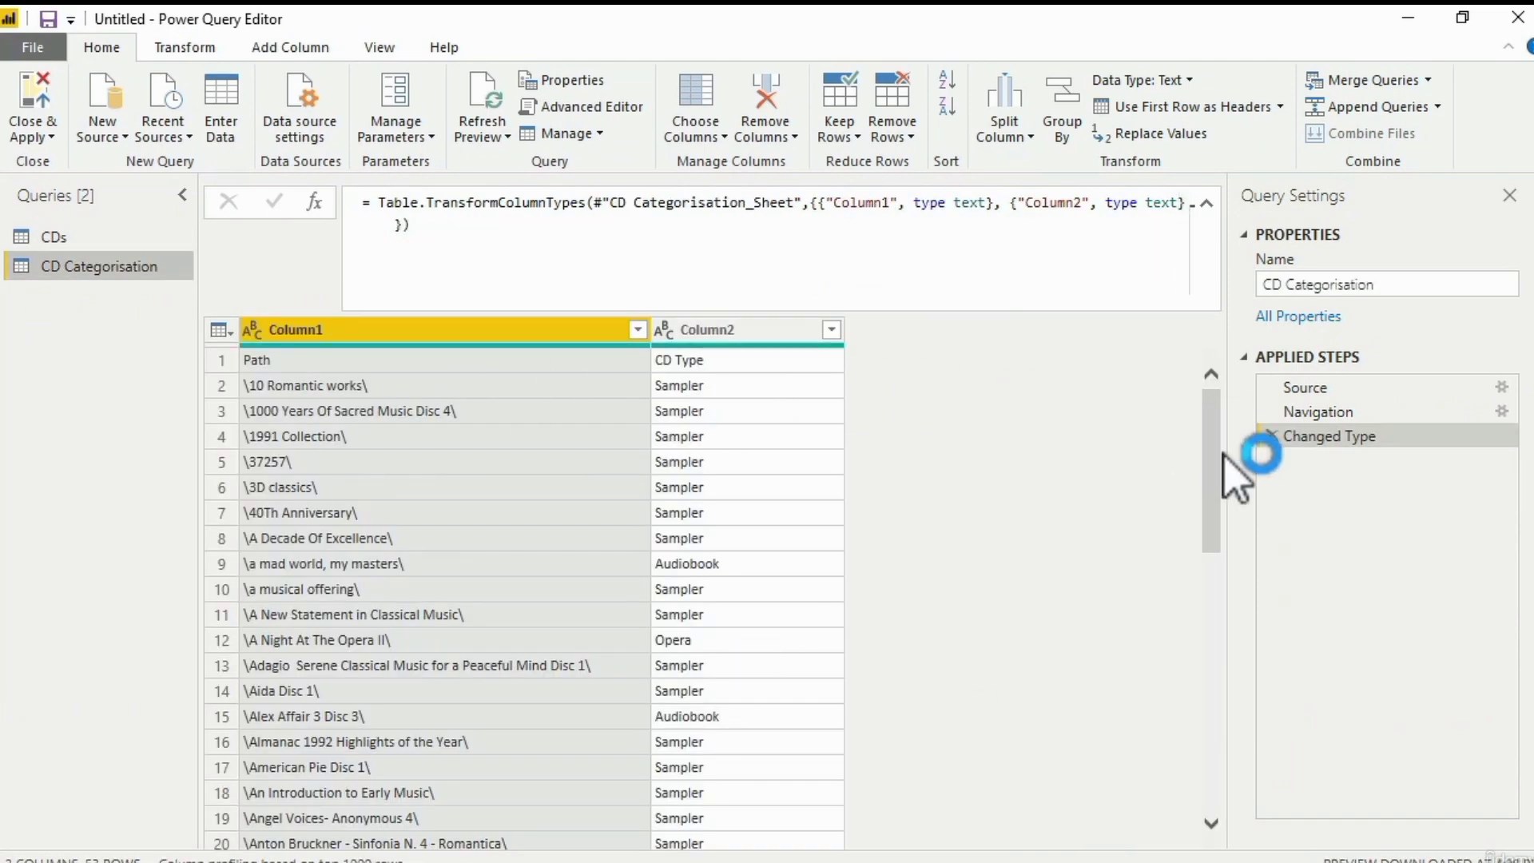
- Promote the first row of the CD Categorisation query to column headers
{"action": "left_click_drag", "start_coordinate": [1211, 443], "coordinate": [1239, 362]}
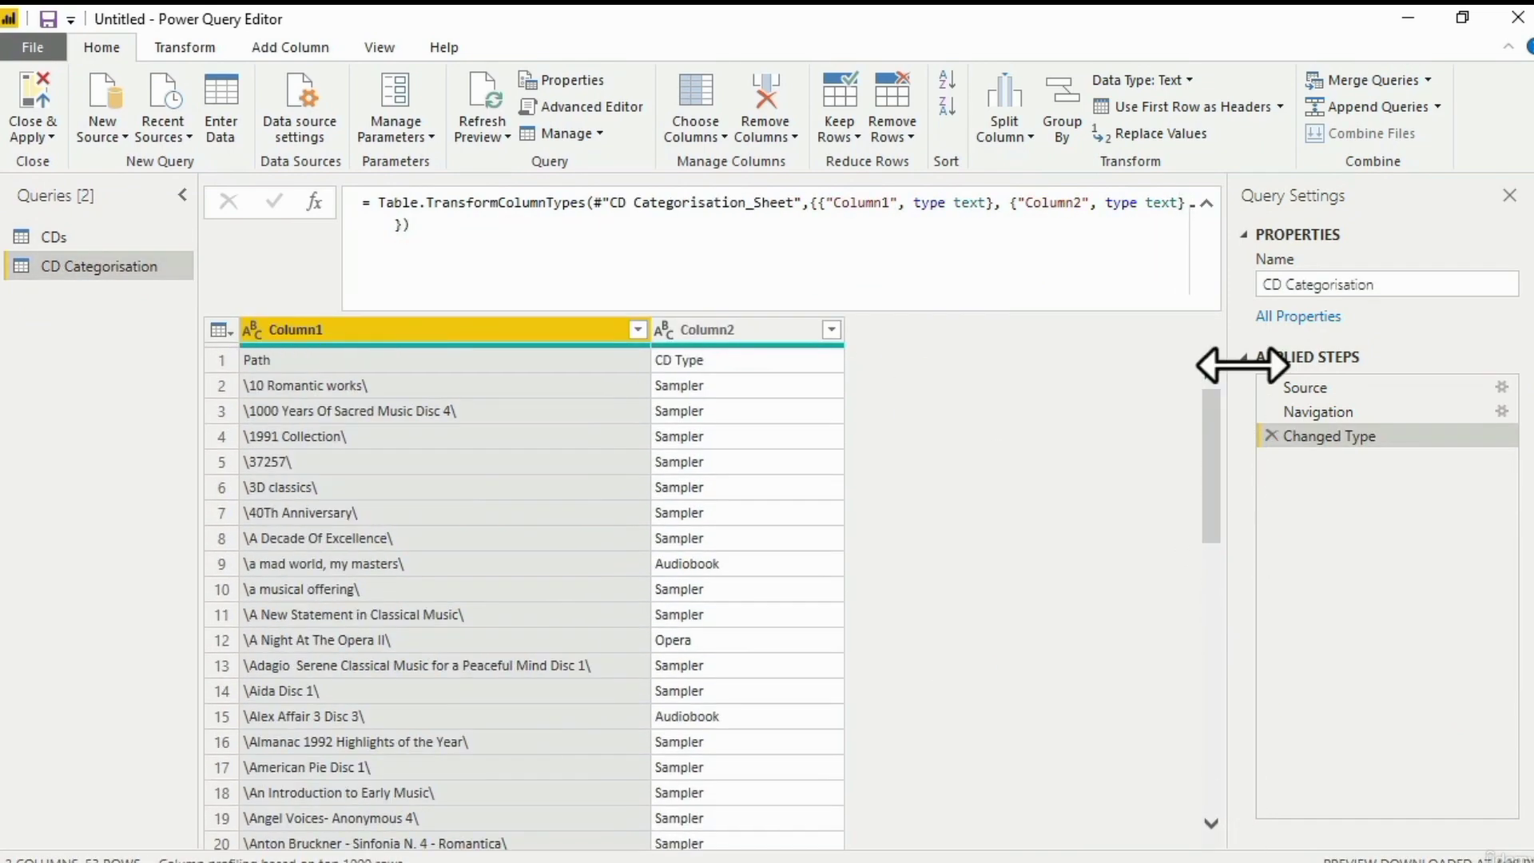
{"action": "left_click", "coordinate": [222, 359]}
{"action": "left_click", "coordinate": [1141, 106]}
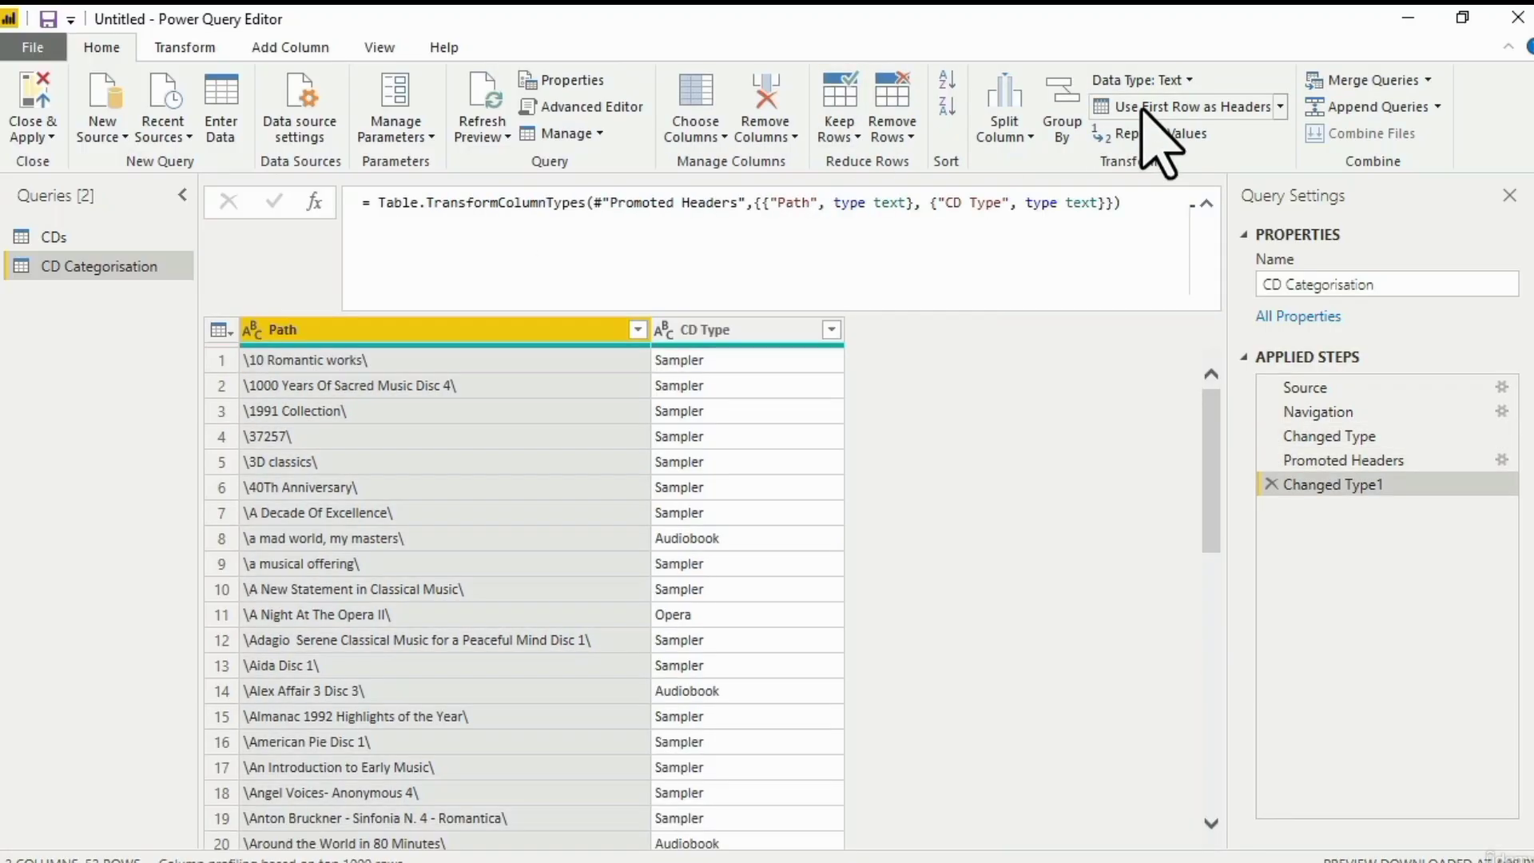
{"action": "left_click", "coordinate": [462, 409]}
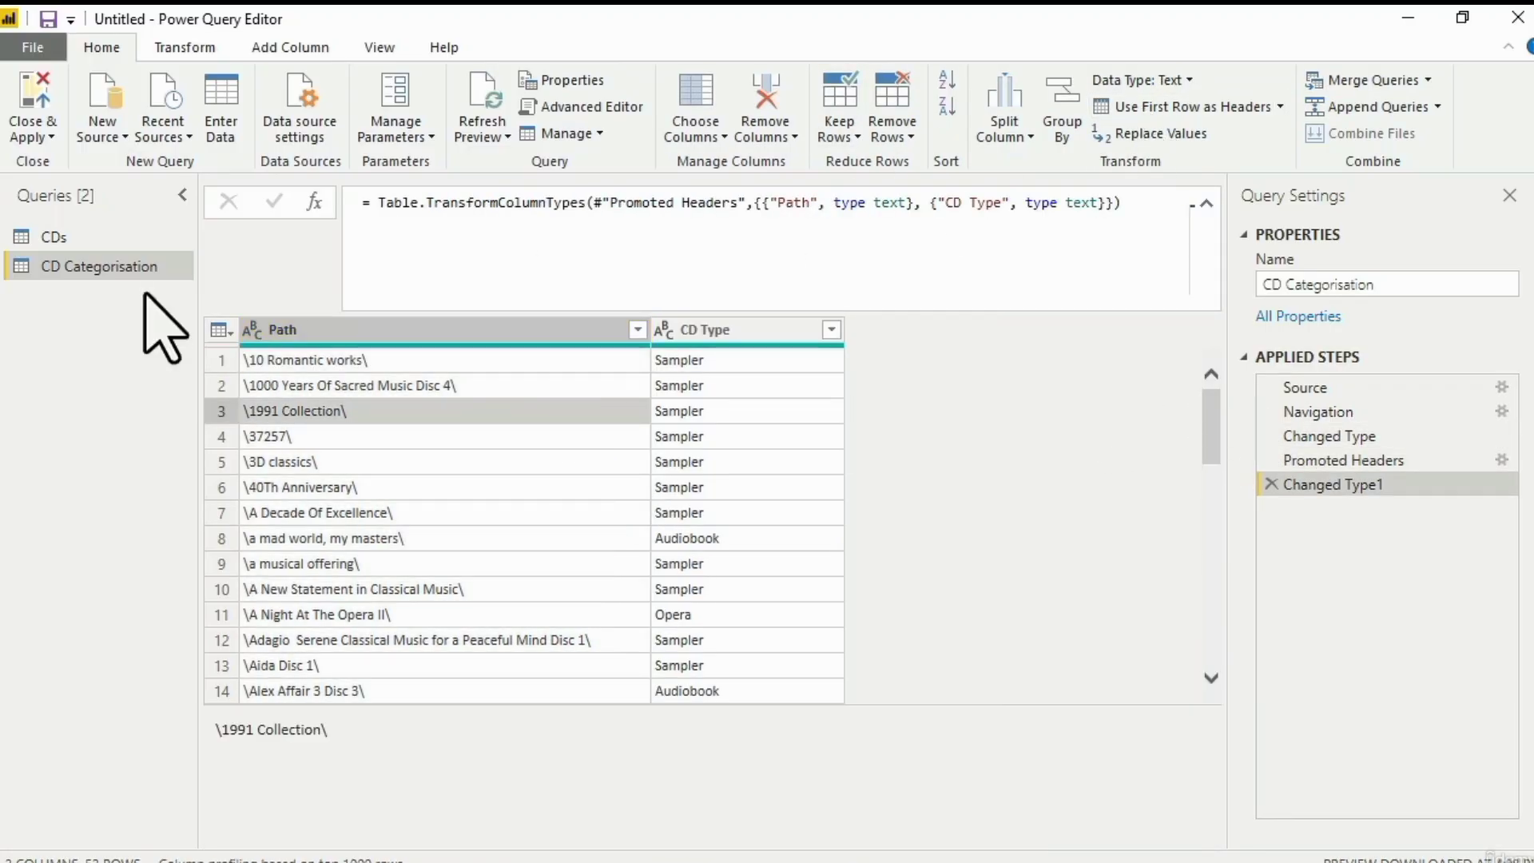
- Start a Merge Queries operation on the CDs query with CD Categorisation as the second table
{"action": "left_click", "coordinate": [1427, 80]}
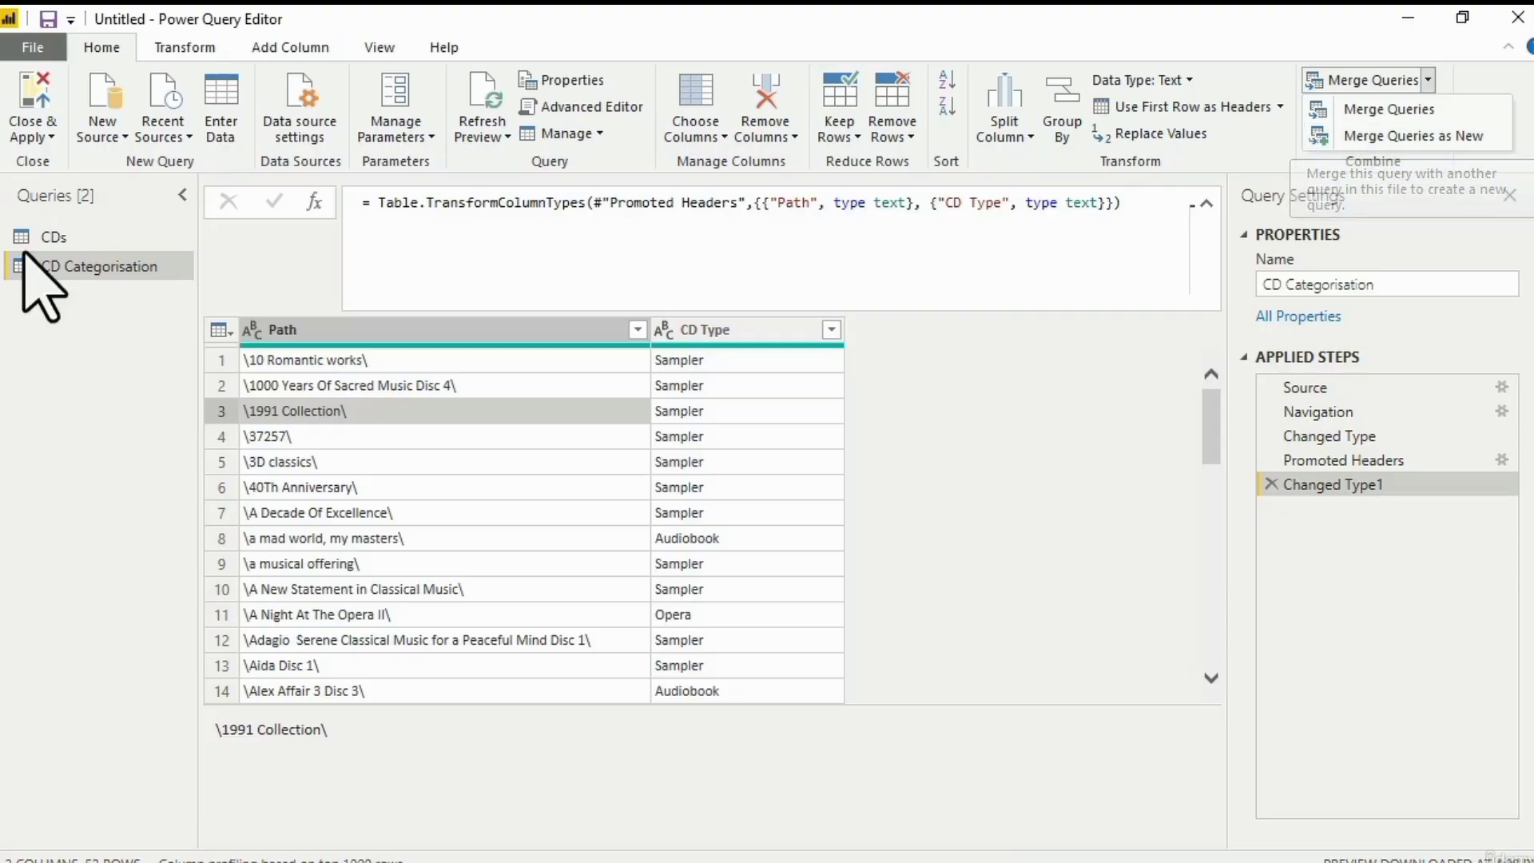
{"action": "left_click", "coordinate": [44, 240]}
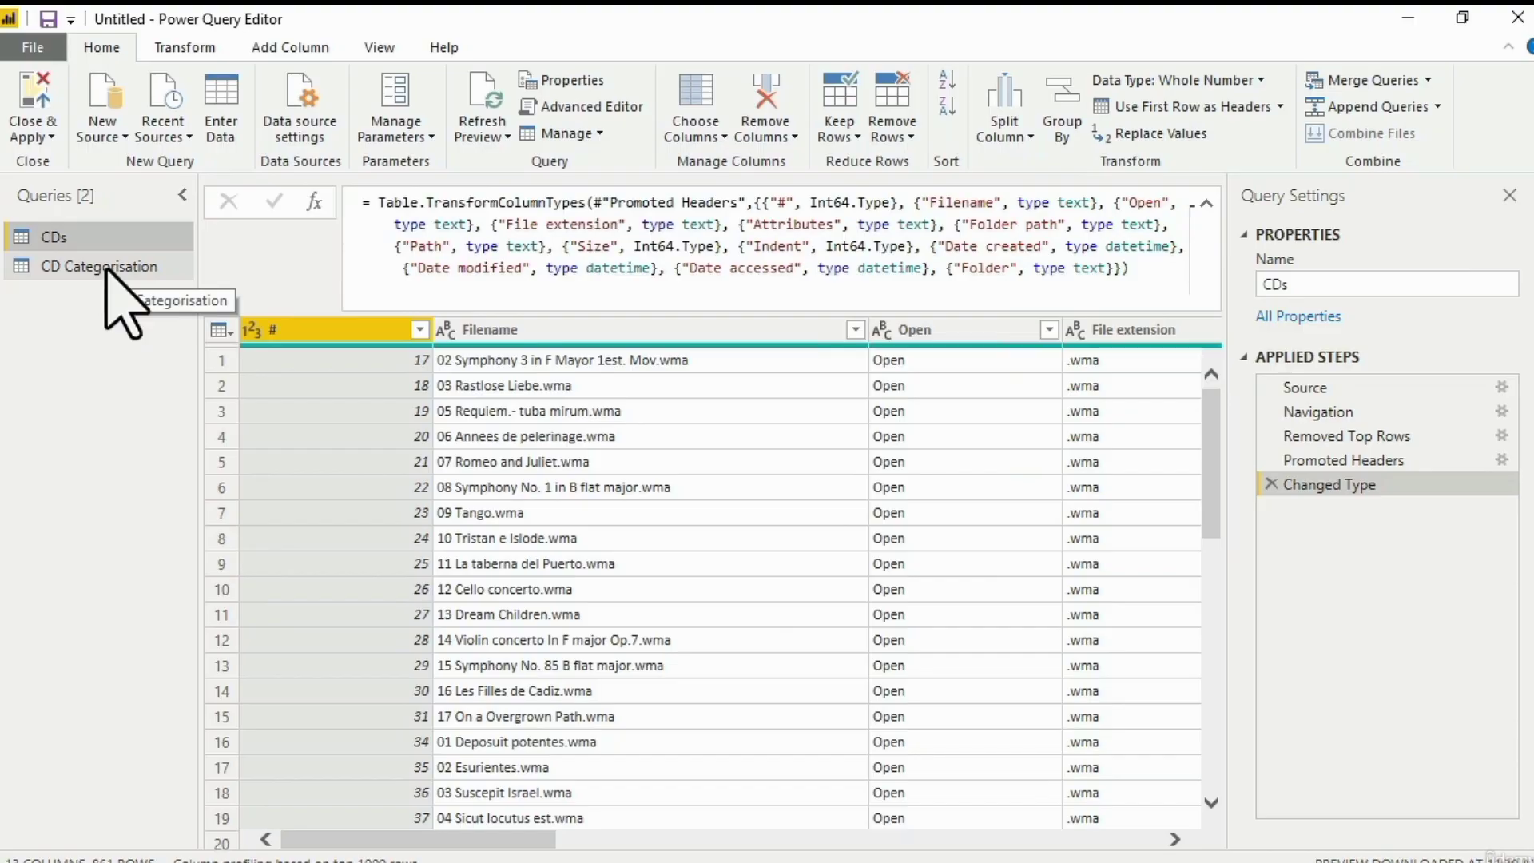
{"action": "left_click", "coordinate": [1427, 80]}
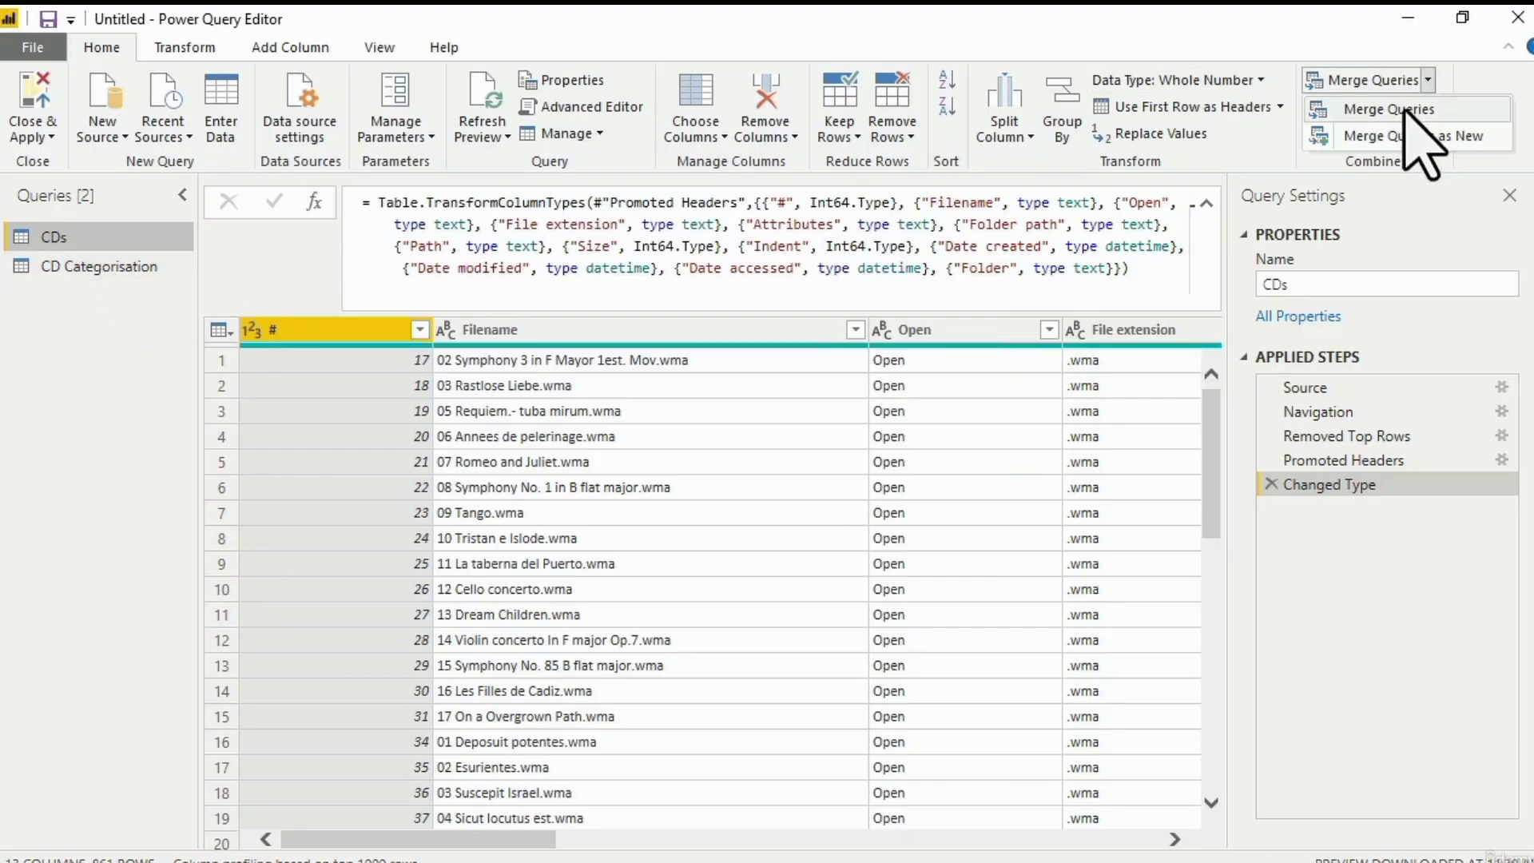
{"action": "left_click", "coordinate": [1403, 110]}
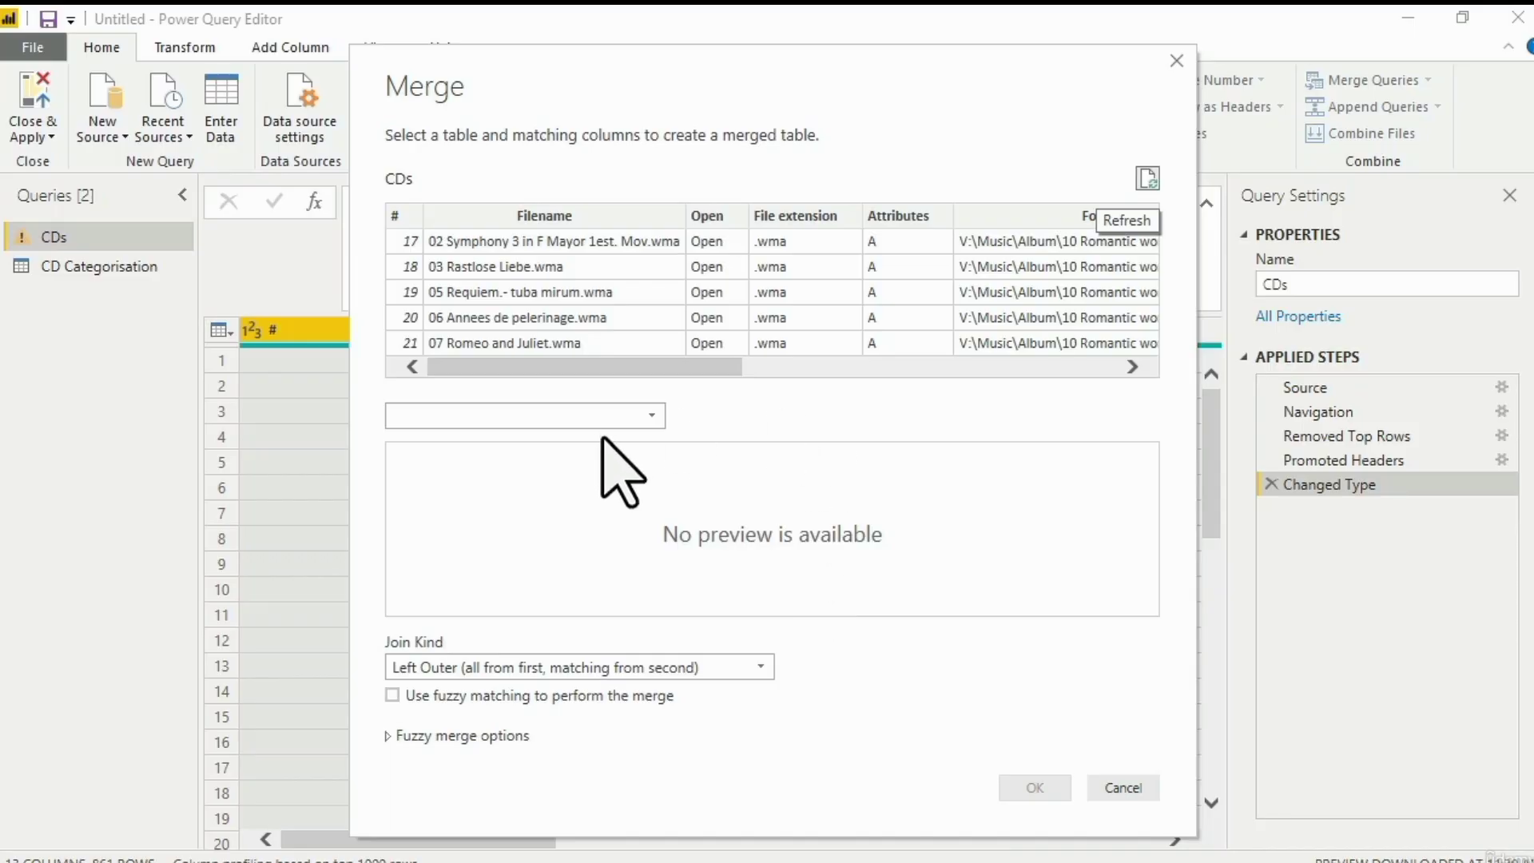
{"action": "left_click", "coordinate": [623, 415]}
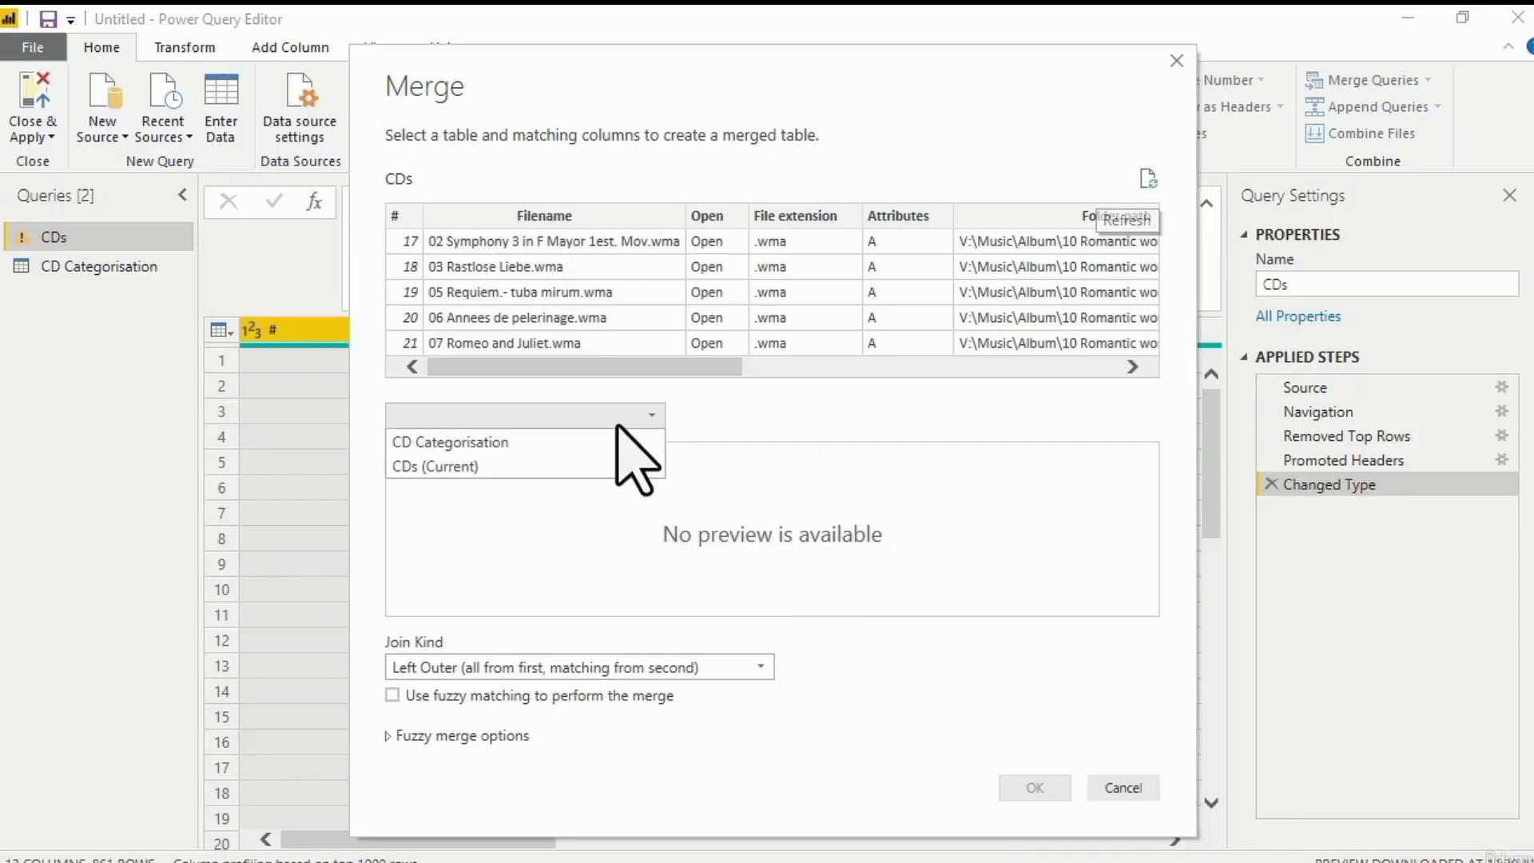
{"action": "left_click", "coordinate": [557, 444]}
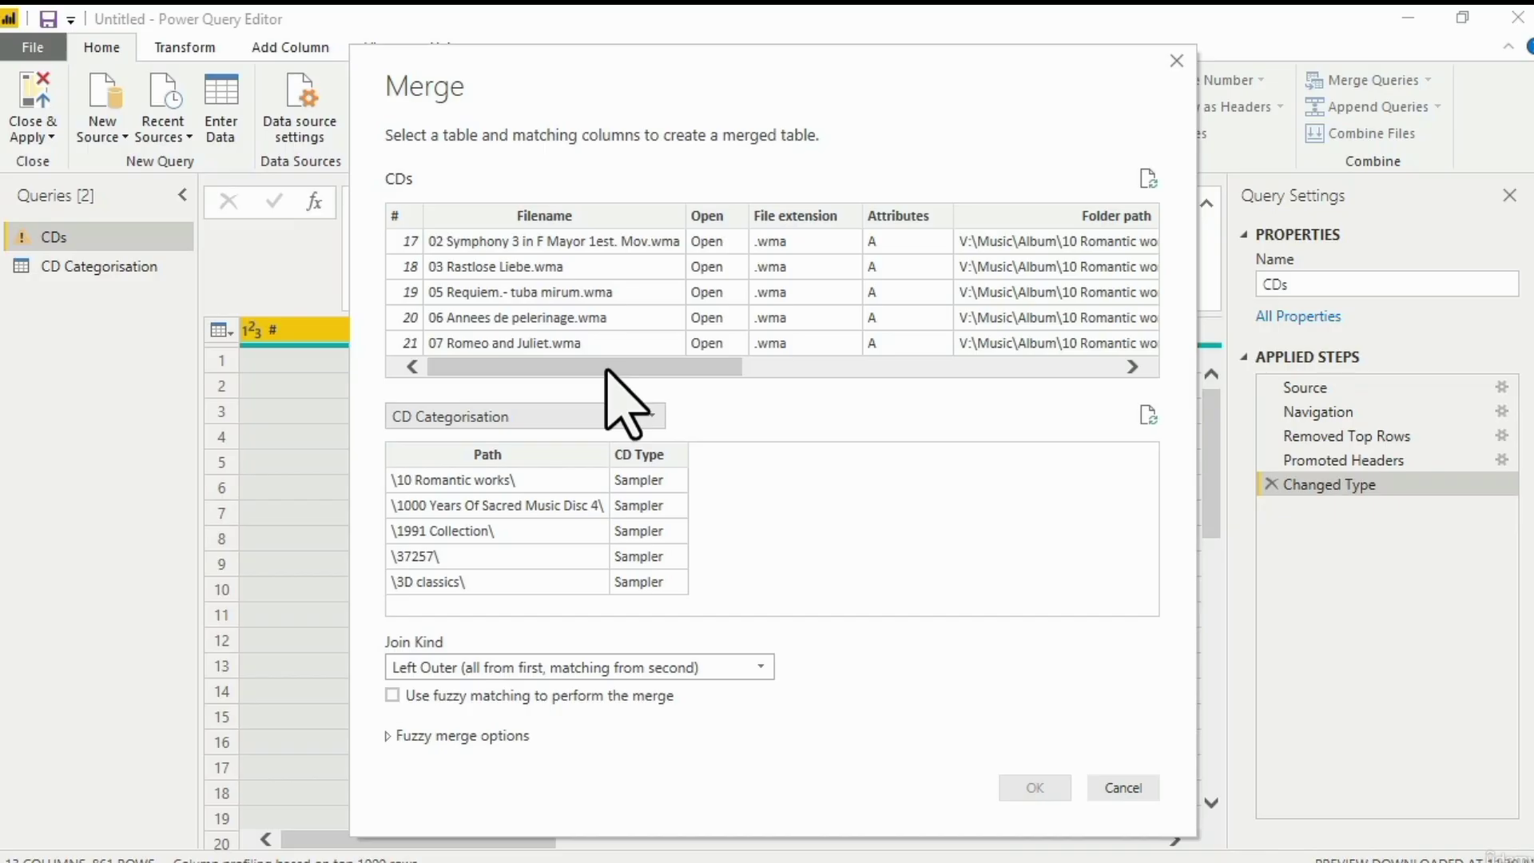
- Merge the two tables by matching their Path columns with a Left Outer join
{"action": "left_click_drag", "start_coordinate": [604, 367], "coordinate": [812, 256]}
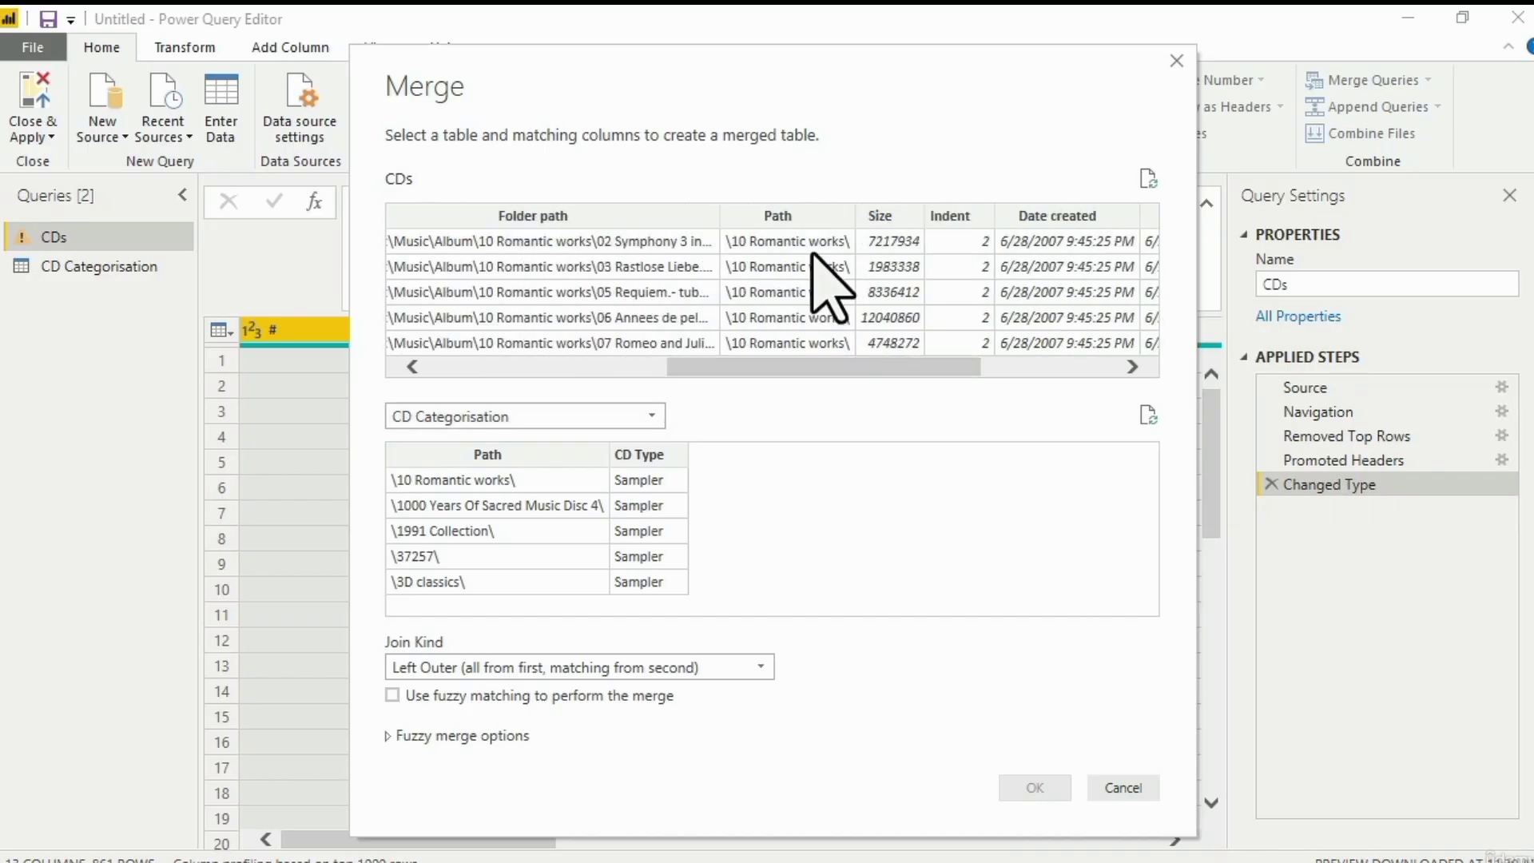
{"action": "left_click", "coordinate": [806, 214]}
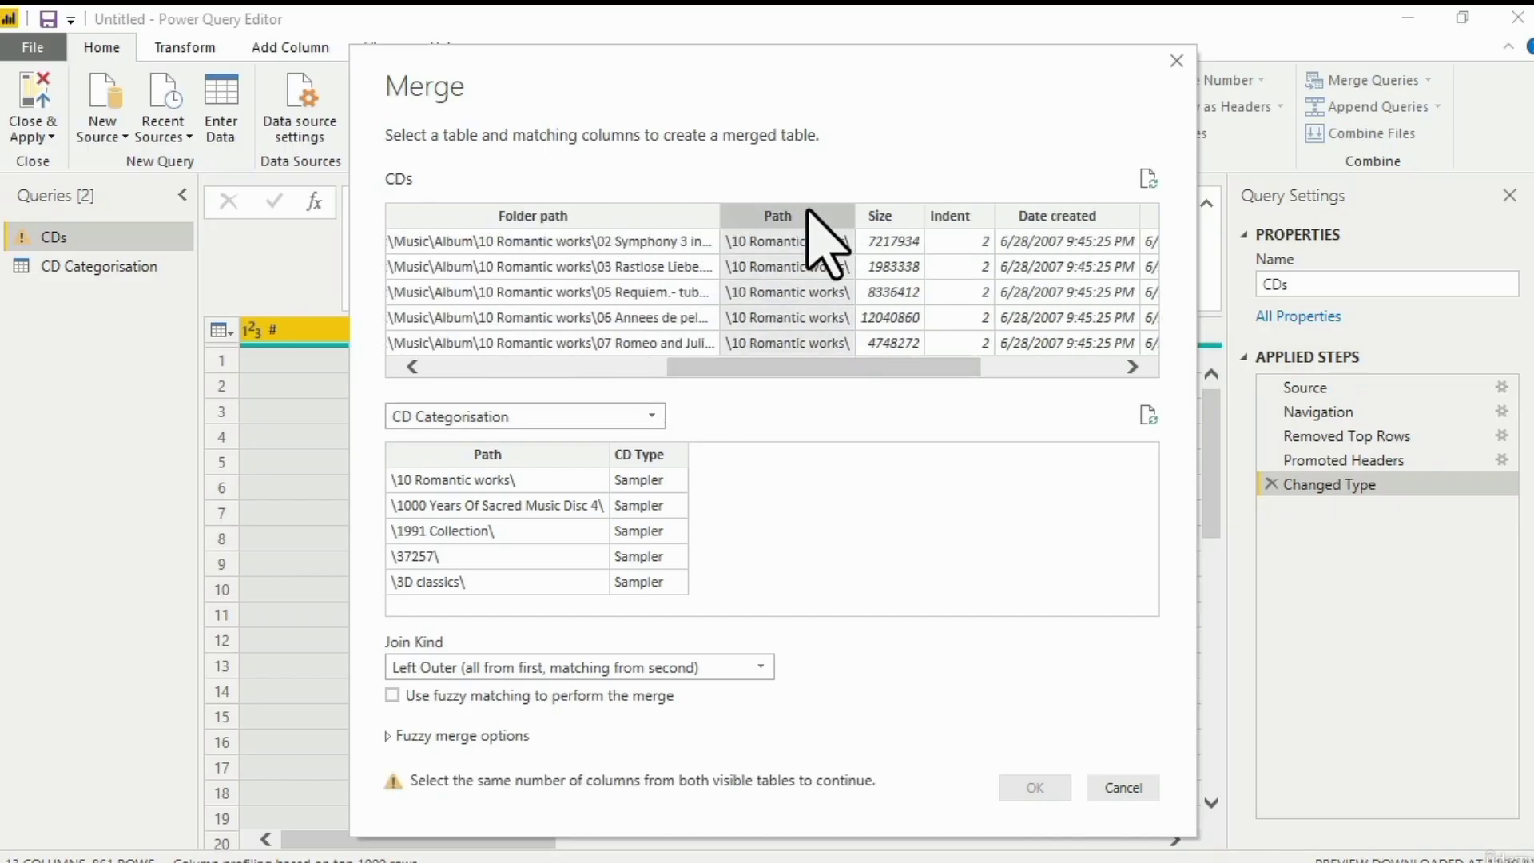
{"action": "left_click", "coordinate": [479, 452]}
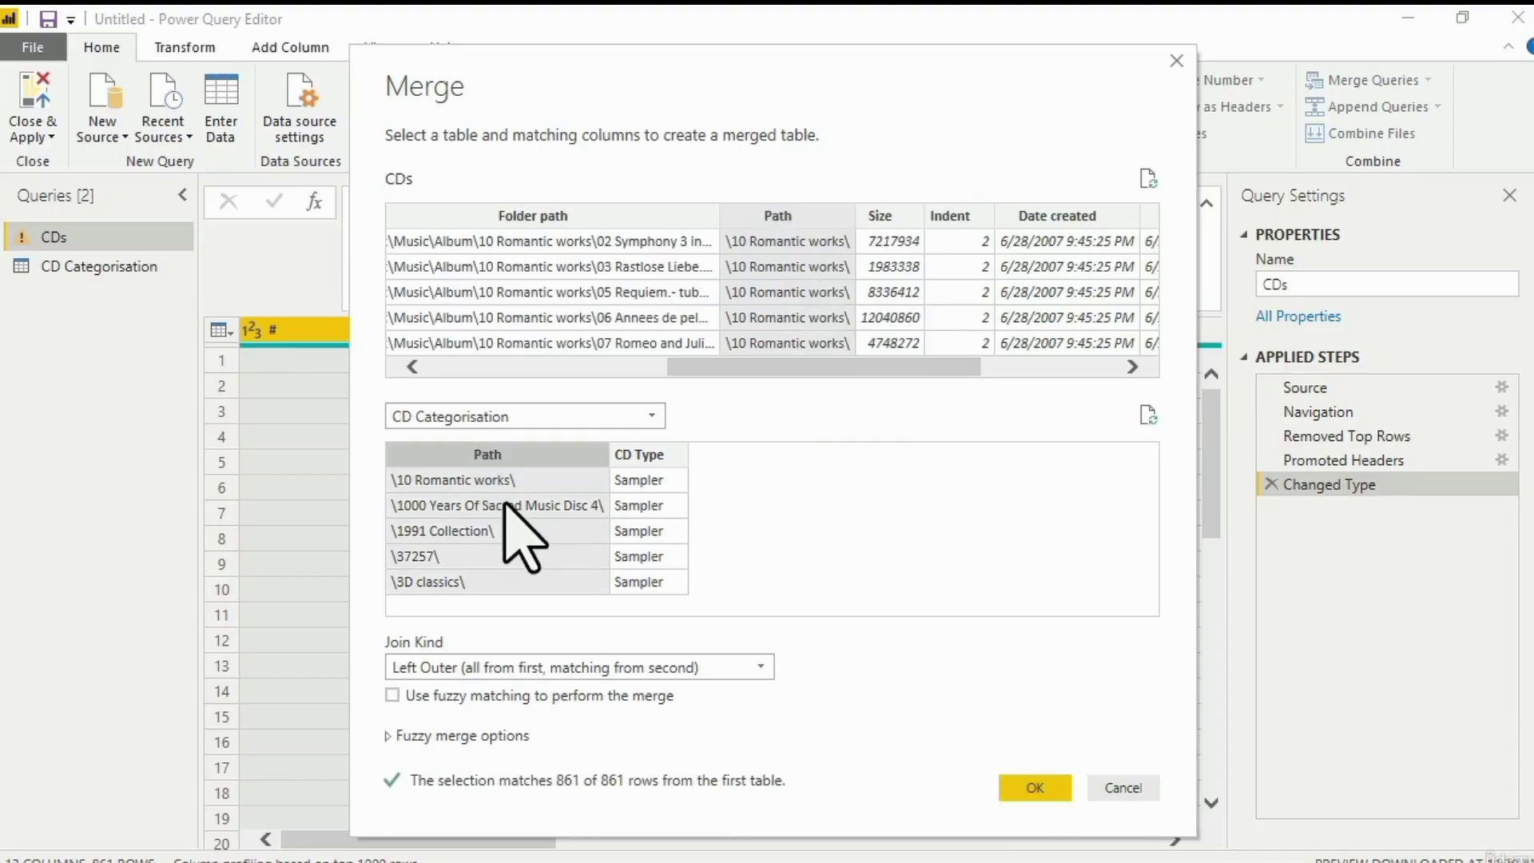
{"action": "left_click", "coordinate": [651, 669]}
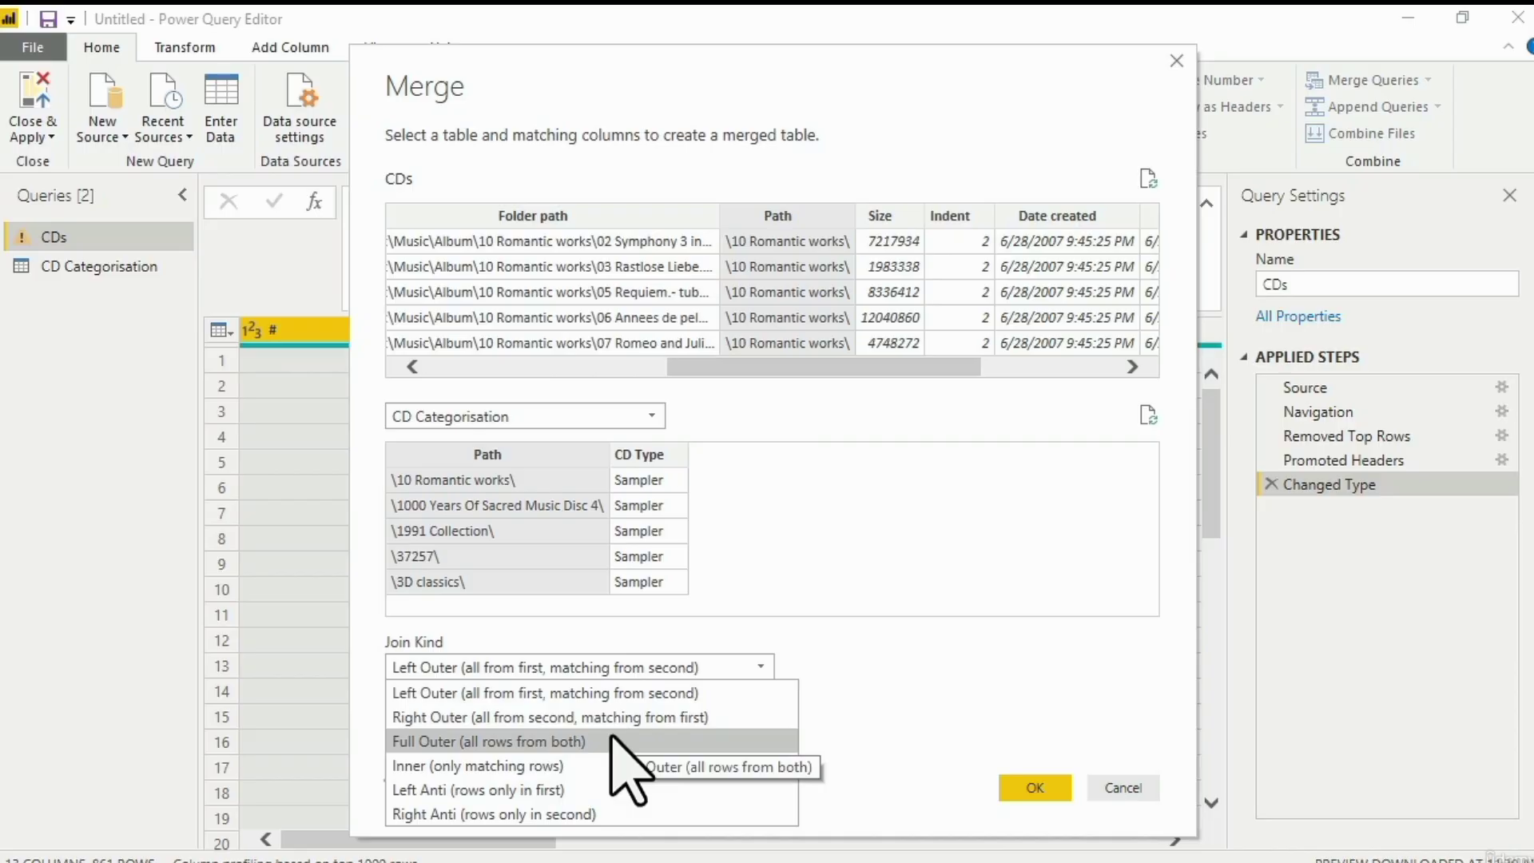
{"action": "left_click", "coordinate": [634, 687]}
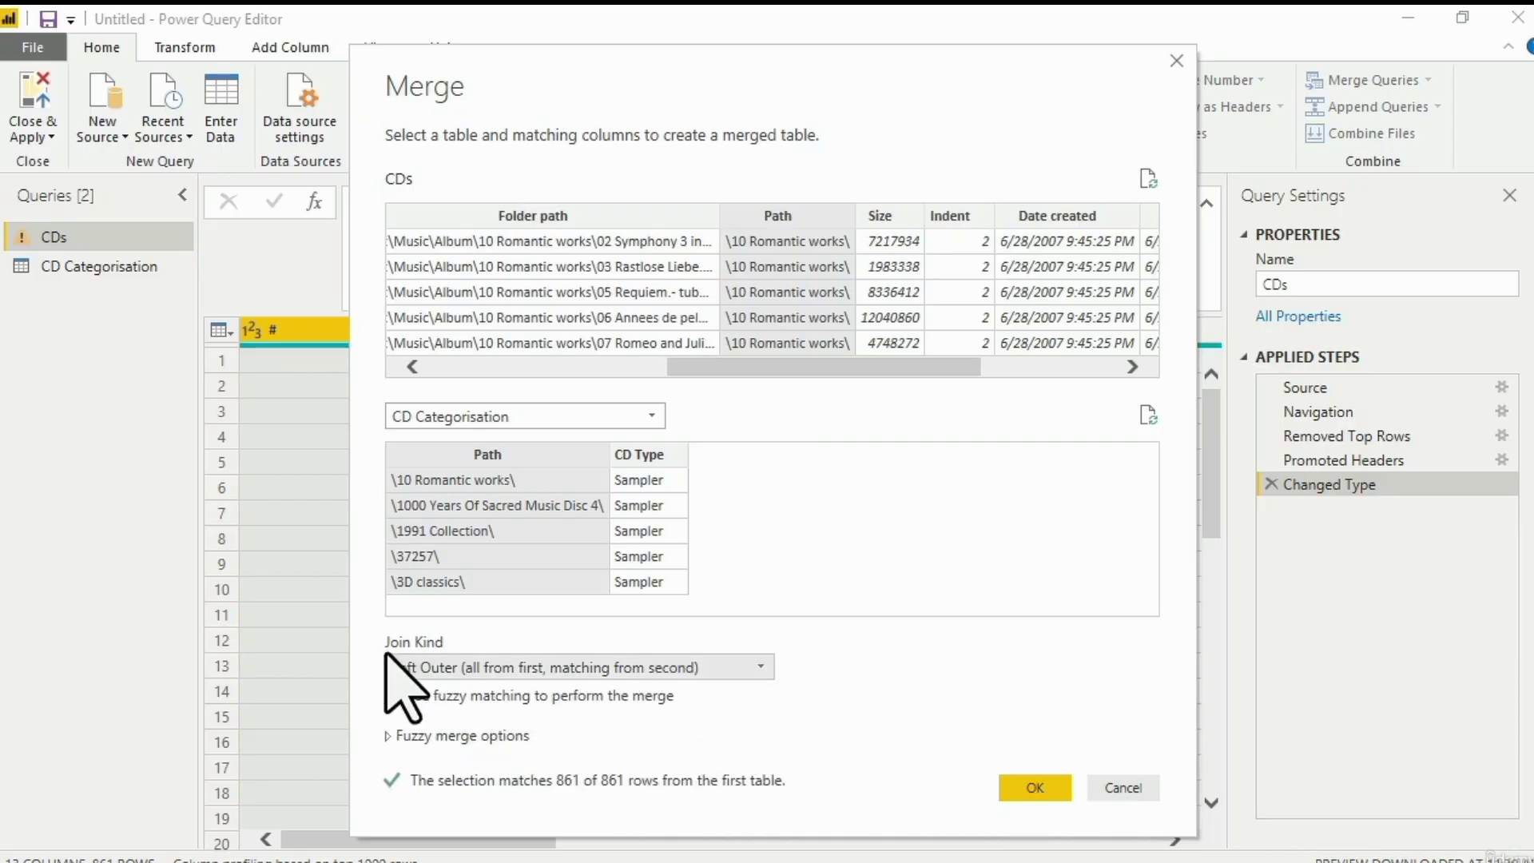
{"action": "left_click", "coordinate": [1048, 789]}
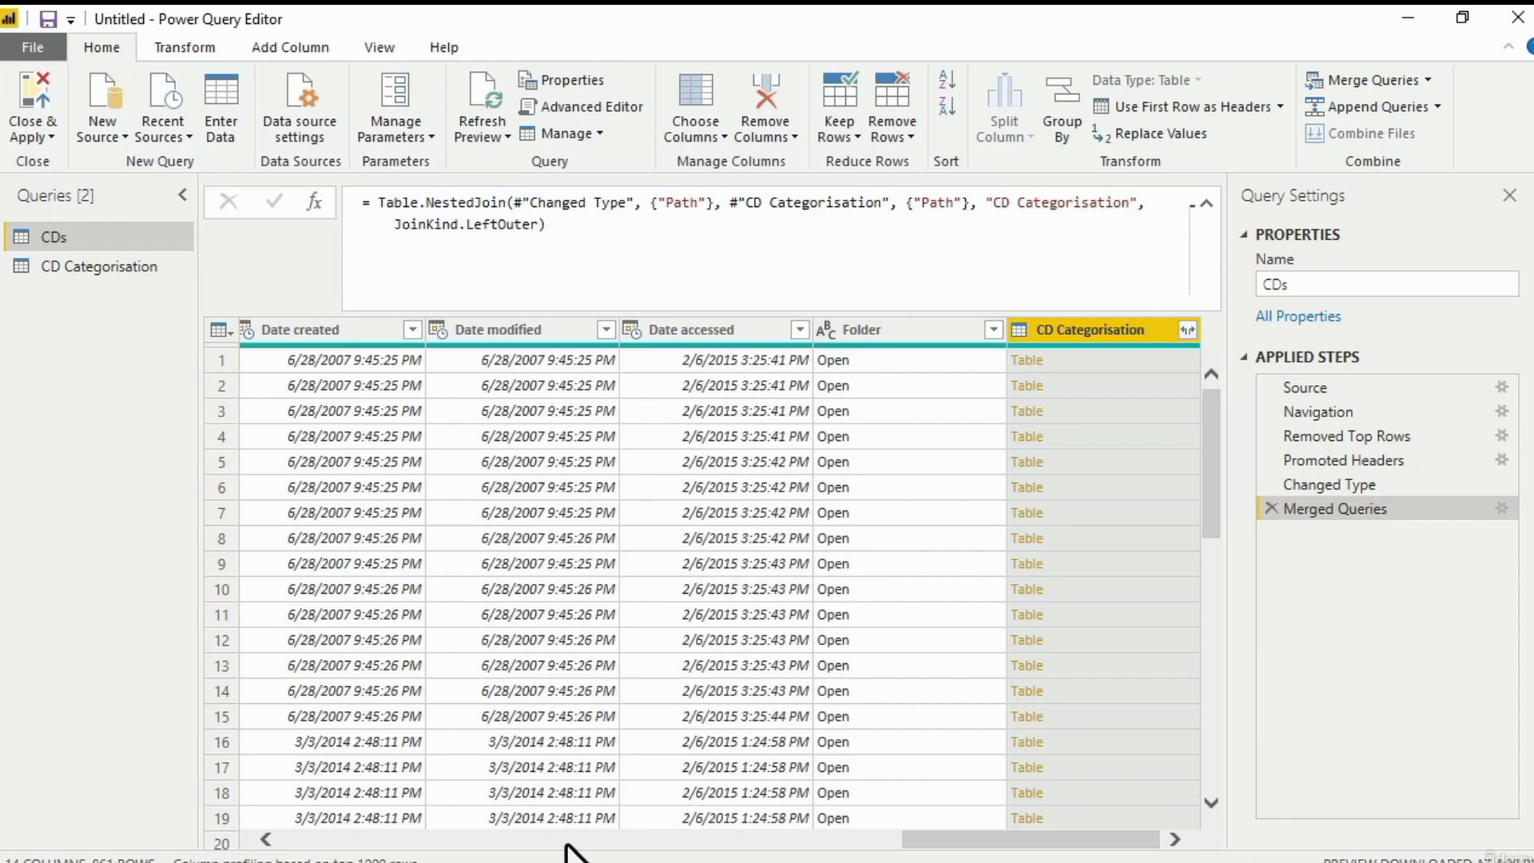
- Expand the merged CD Categorisation column to include only CD Type, without the original column name as prefix
{"action": "left_click", "coordinate": [1188, 330]}
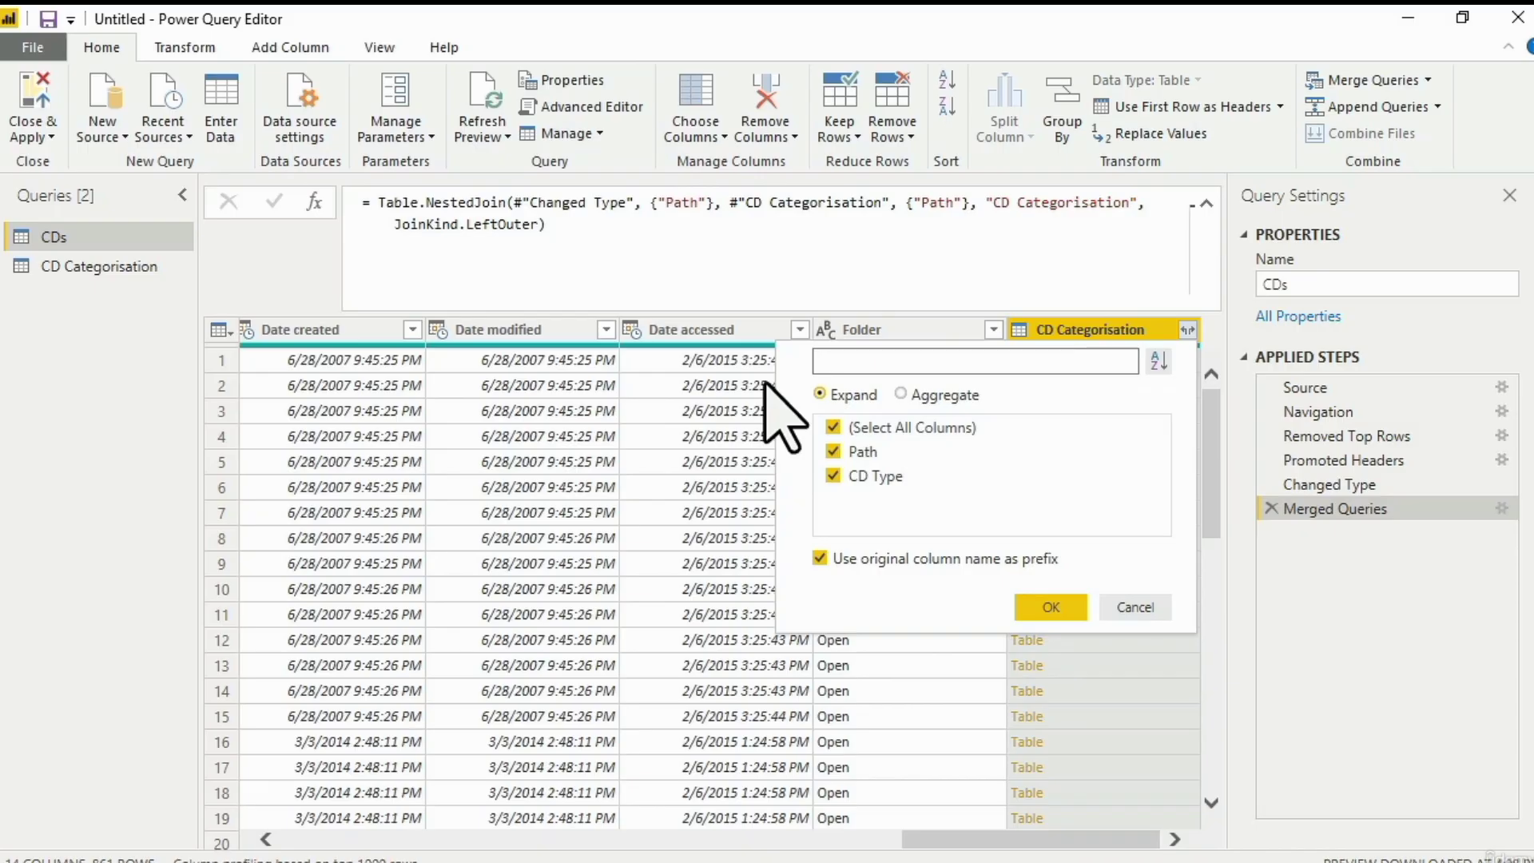
{"action": "left_click", "coordinate": [833, 451]}
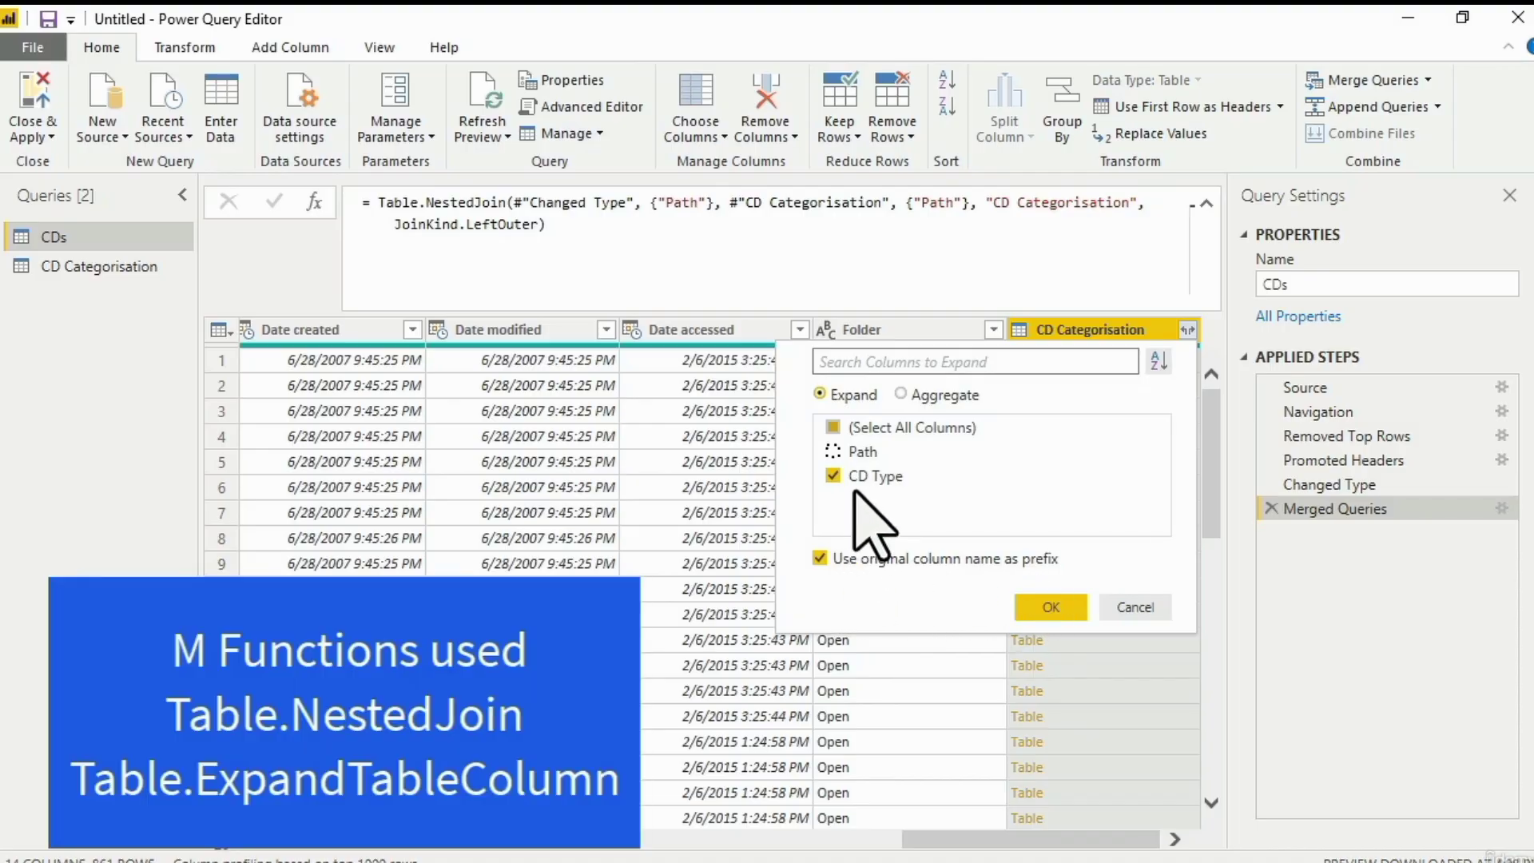
{"action": "left_click", "coordinate": [820, 557]}
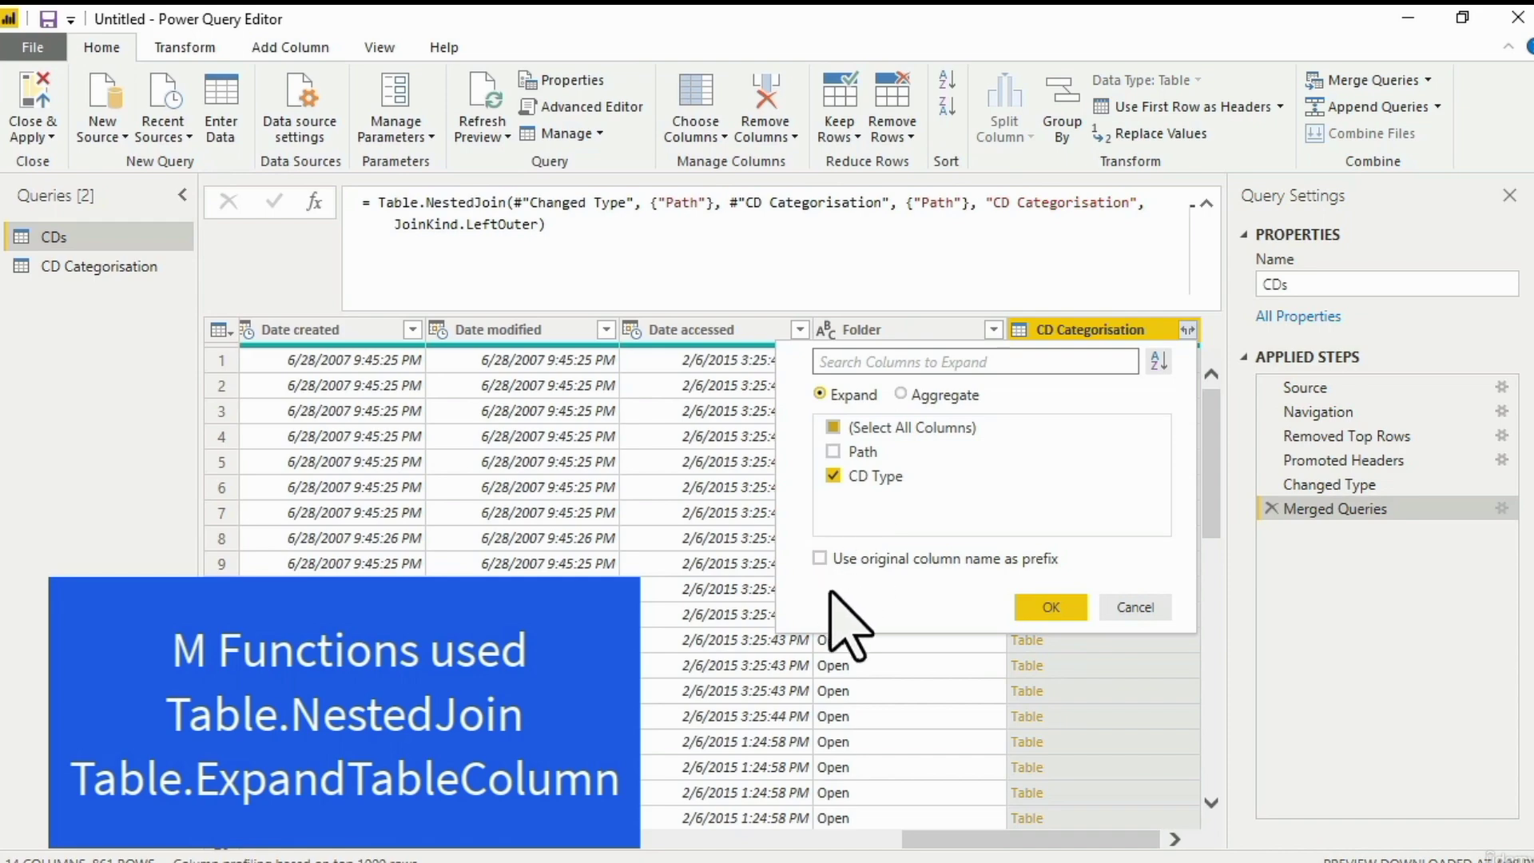
{"action": "left_click", "coordinate": [831, 593]}
{"action": "left_click", "coordinate": [916, 397]}
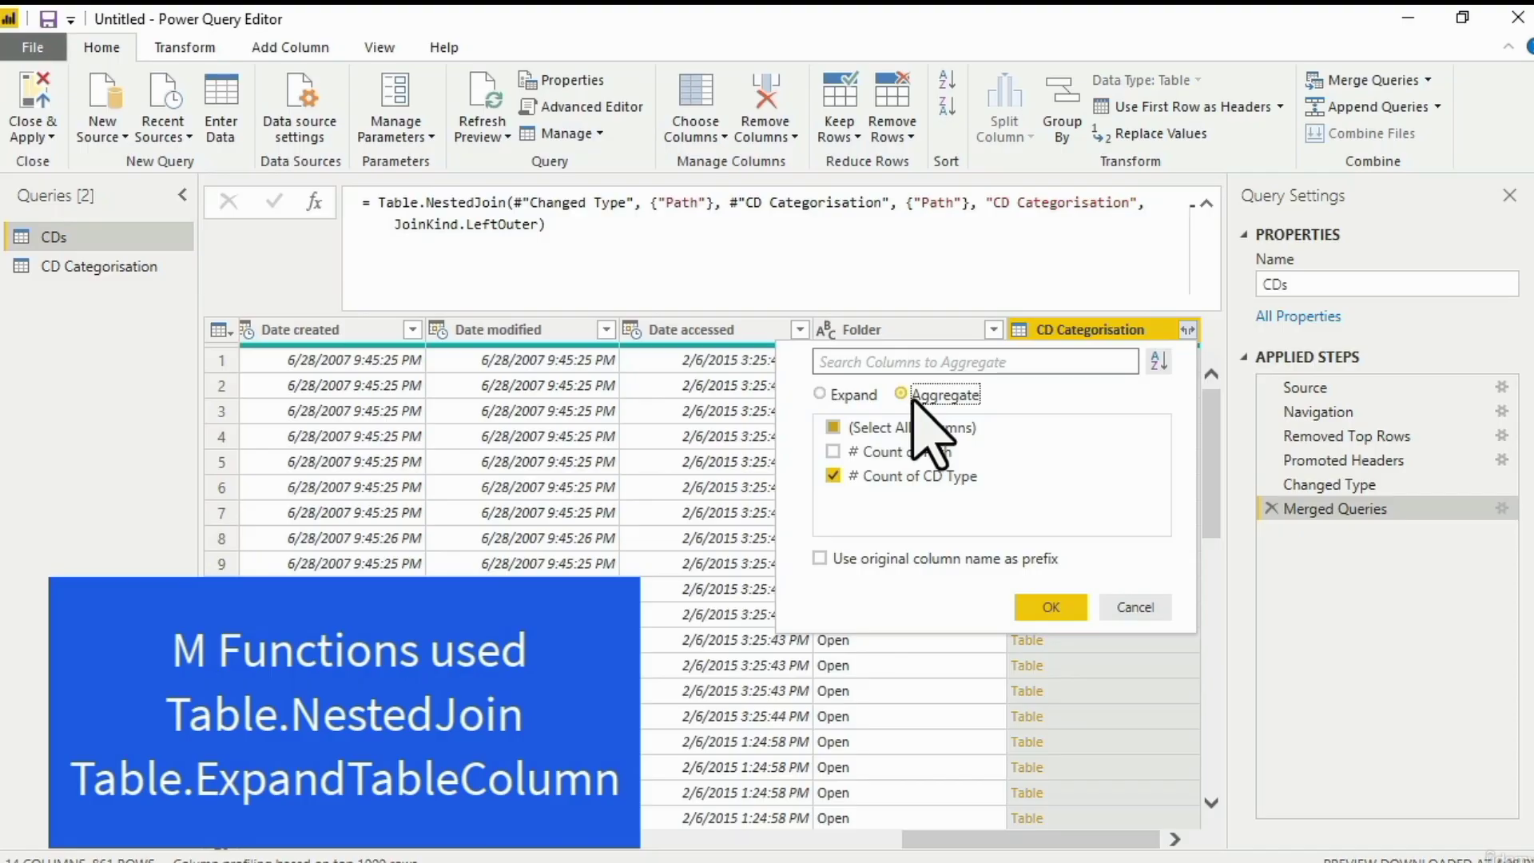
{"action": "left_click", "coordinate": [834, 394]}
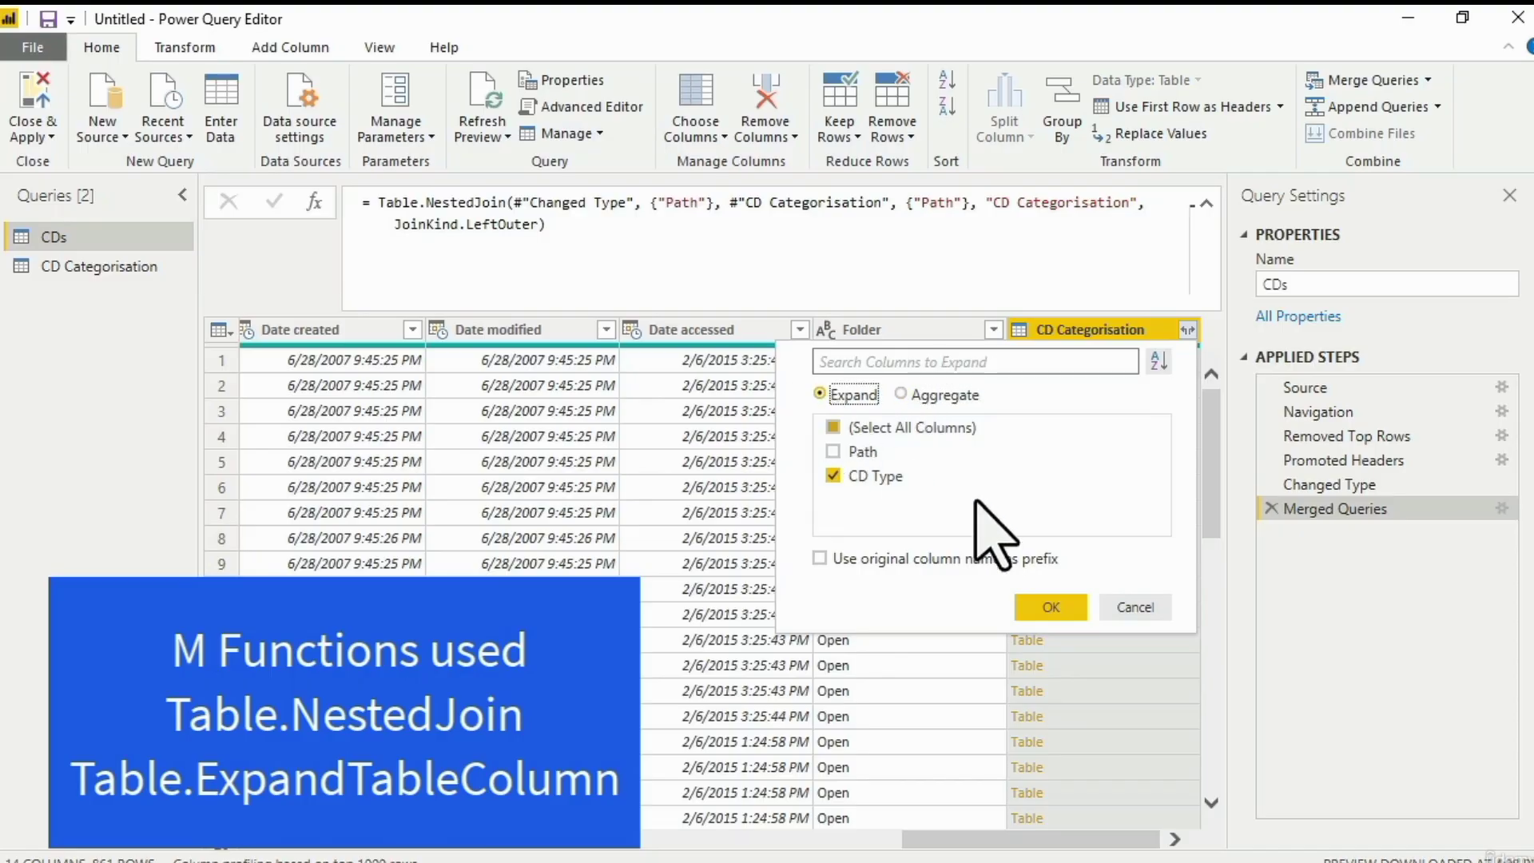
{"action": "left_click", "coordinate": [1050, 609]}
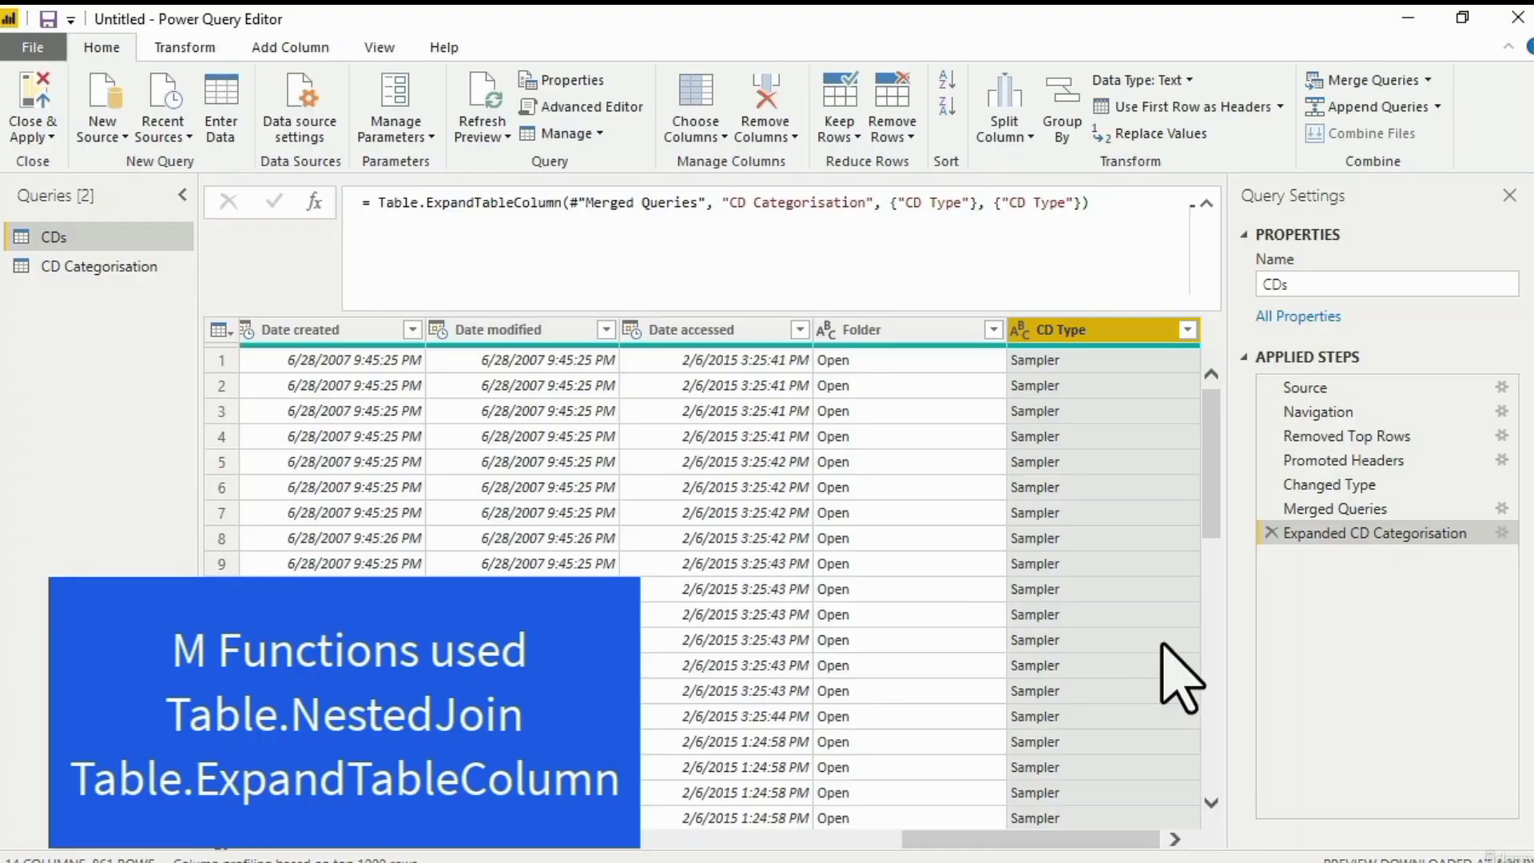
- Close and apply the query changes, and replace CD Name with CD Type from the CDs table on the bar chart's Y-axis
{"action": "left_click_drag", "start_coordinate": [1211, 471], "coordinate": [1210, 784]}
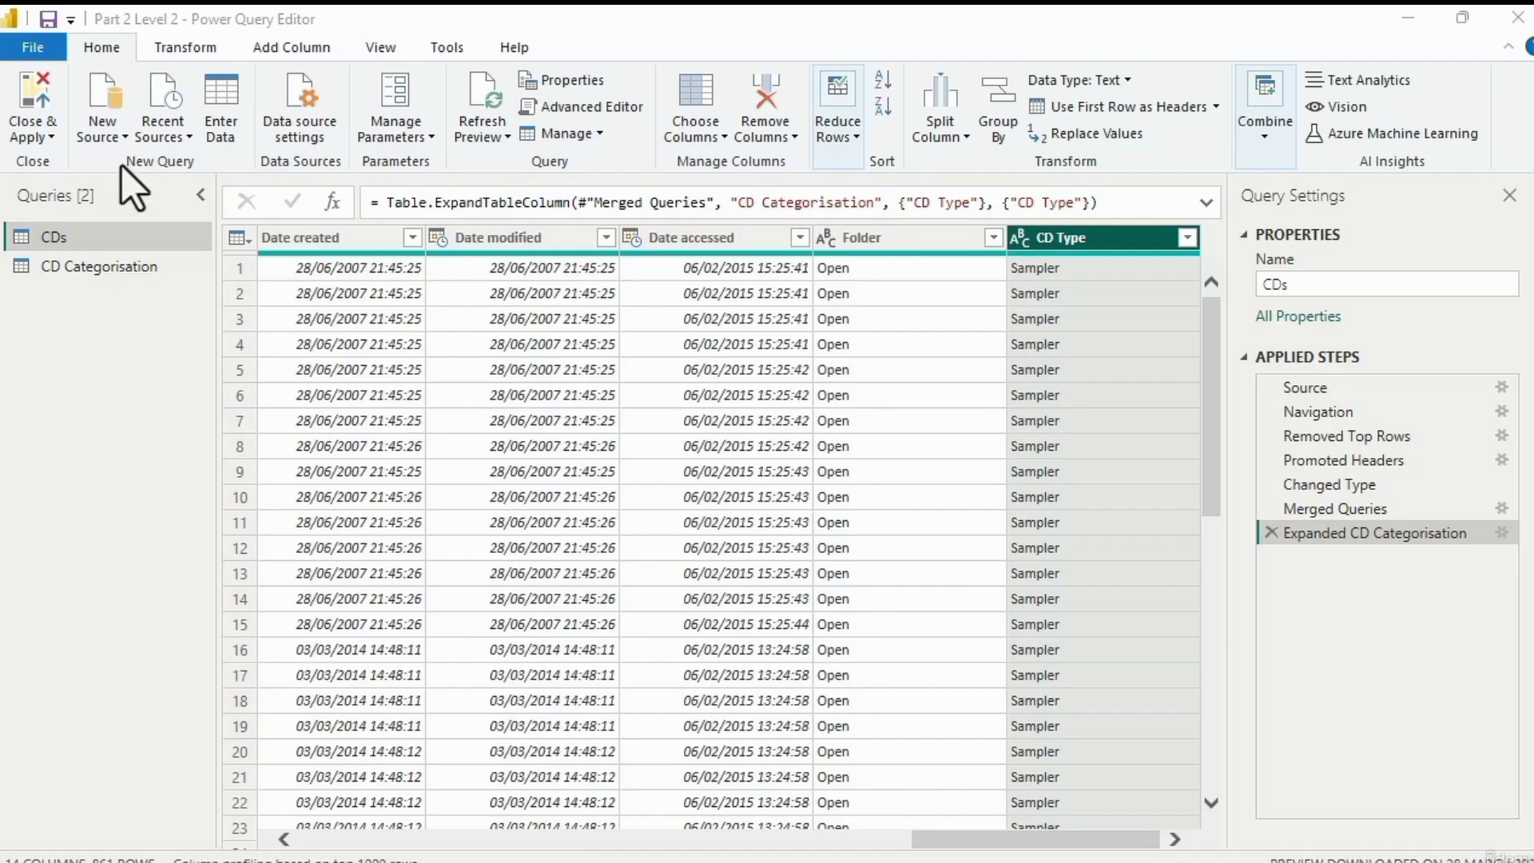
{"action": "left_click", "coordinate": [35, 89]}
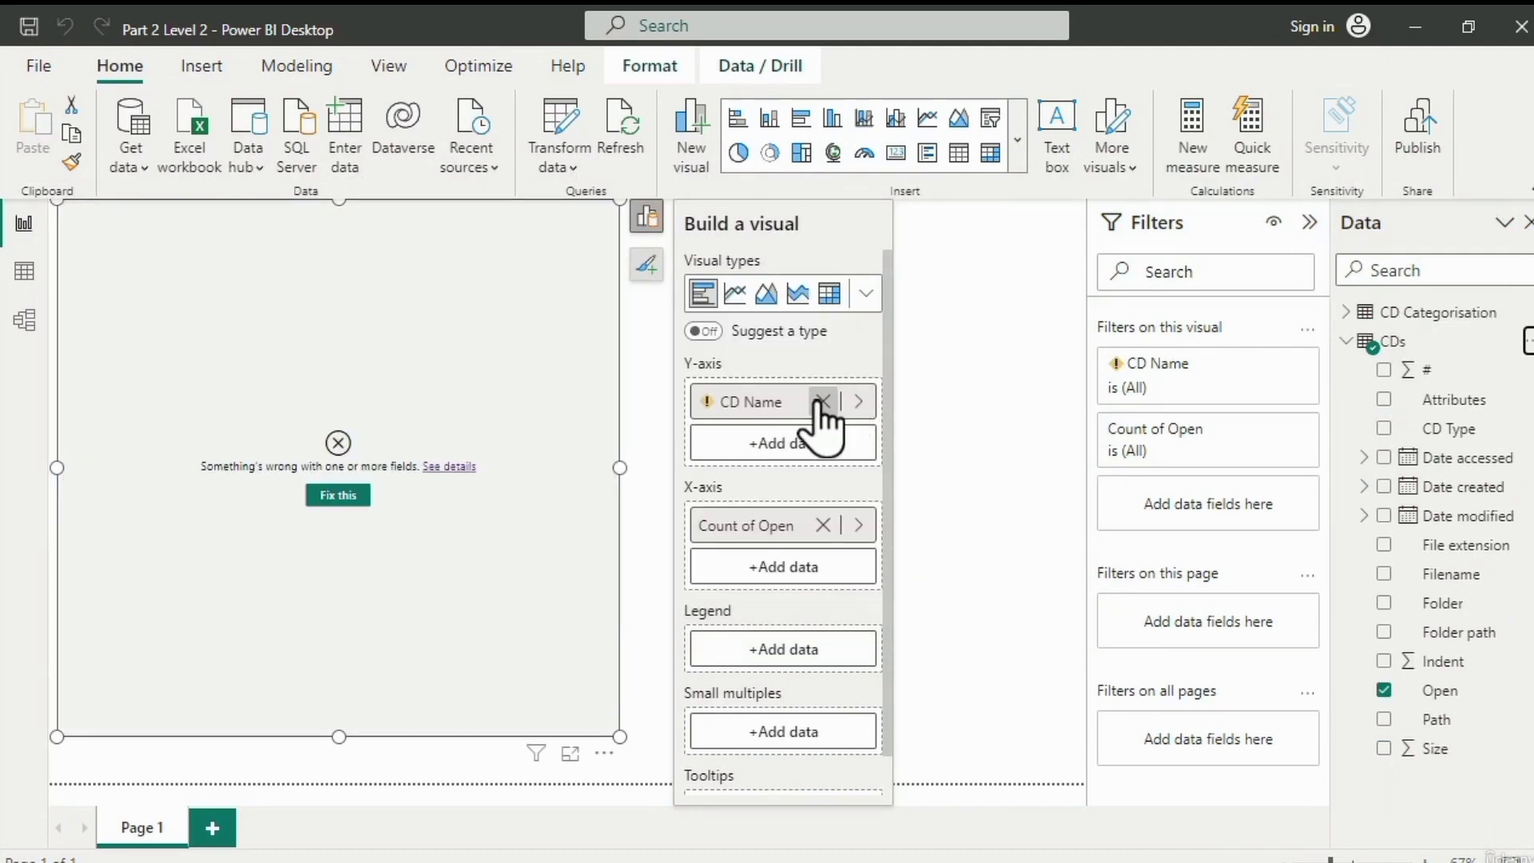
{"action": "left_click", "coordinate": [822, 401]}
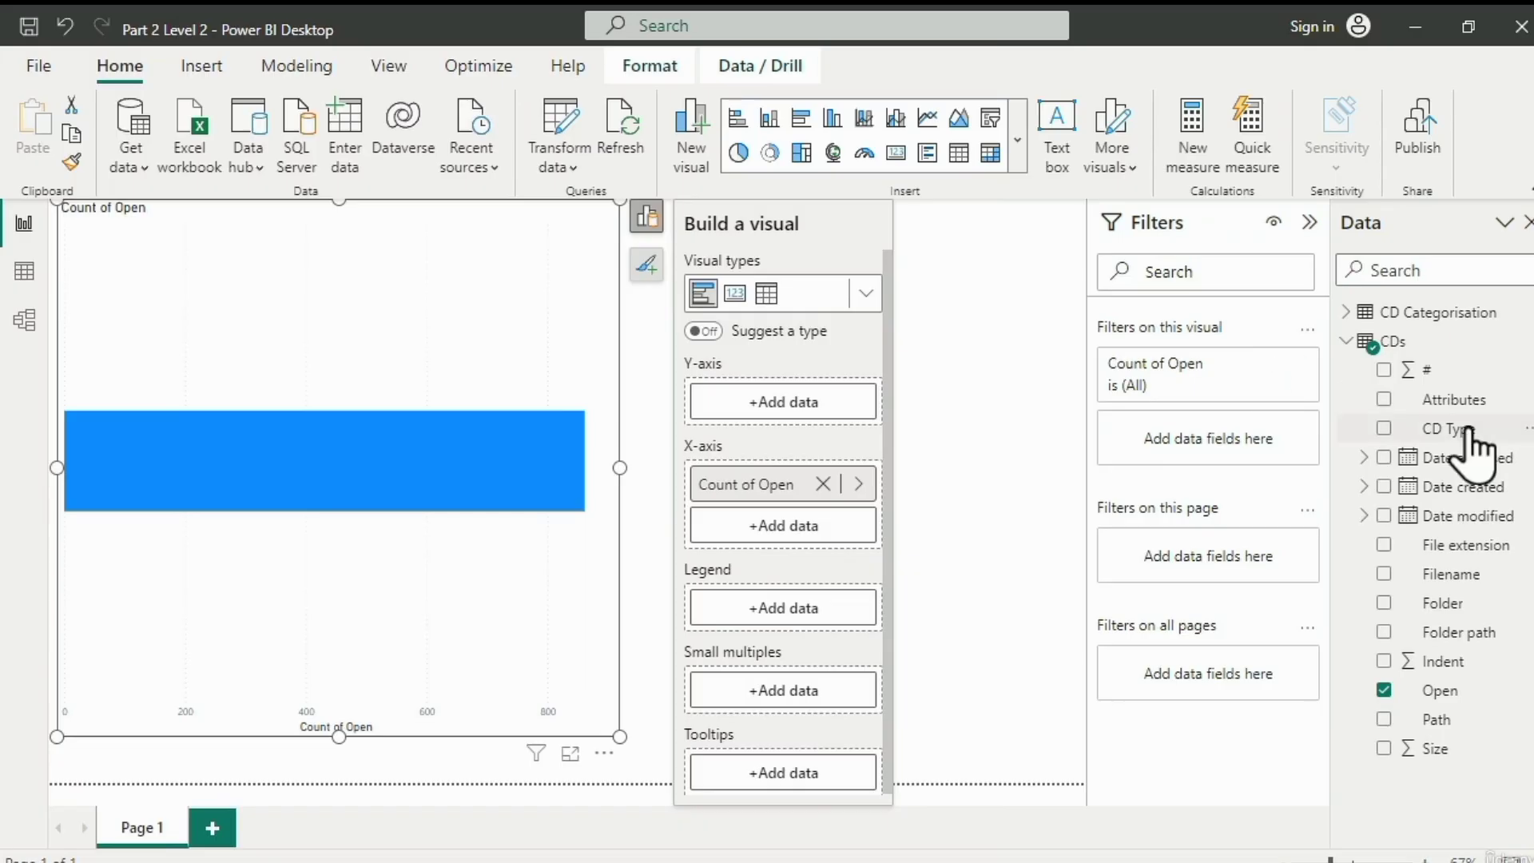
{"action": "left_click_drag", "start_coordinate": [1448, 429], "coordinate": [763, 411]}
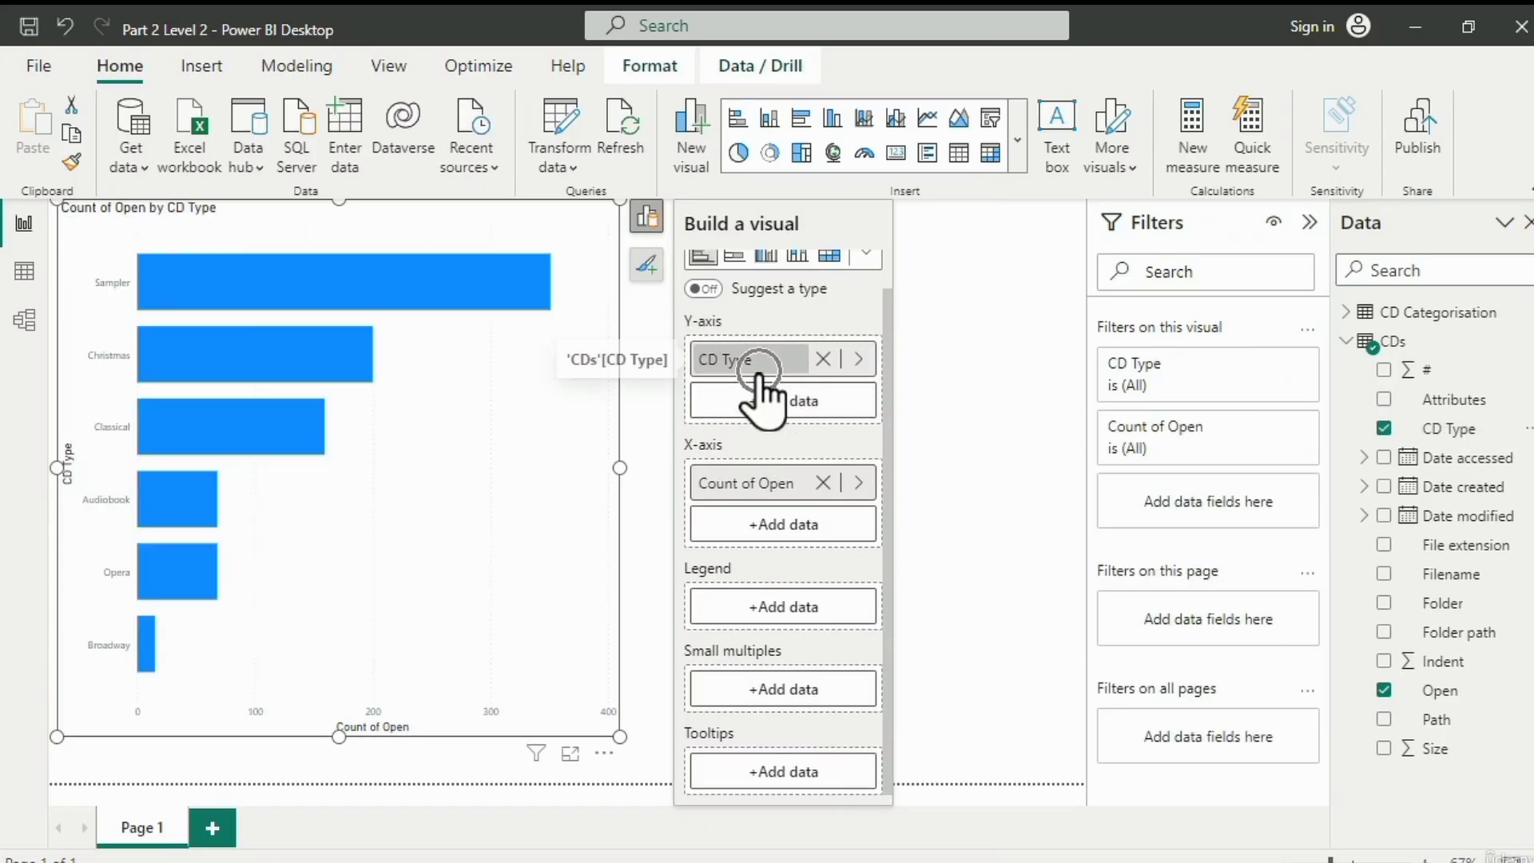